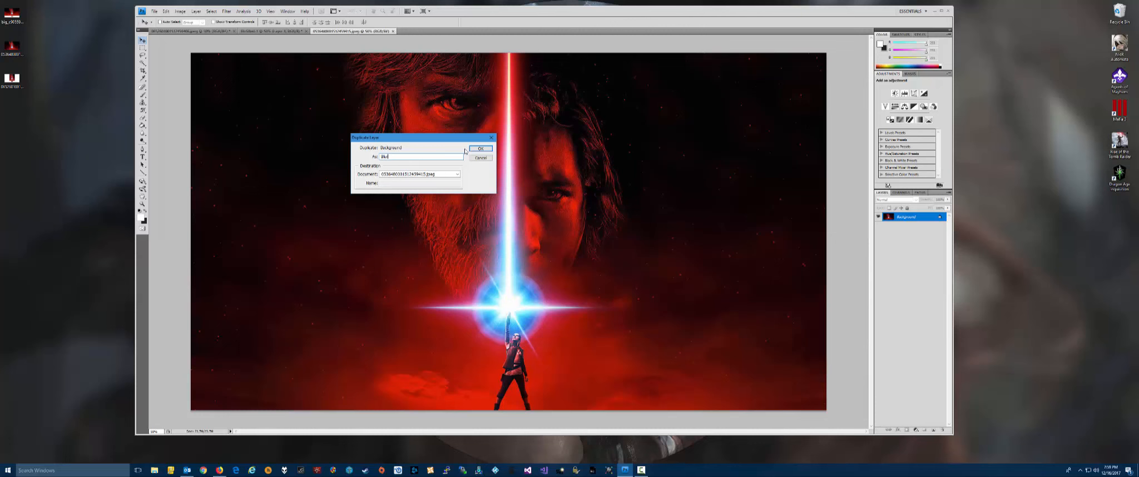
Duplicate the Background layer under the name Blur and apply a stronger Gaussian Blur to the copy
{"action": "left_click", "coordinate": [473, 149]}
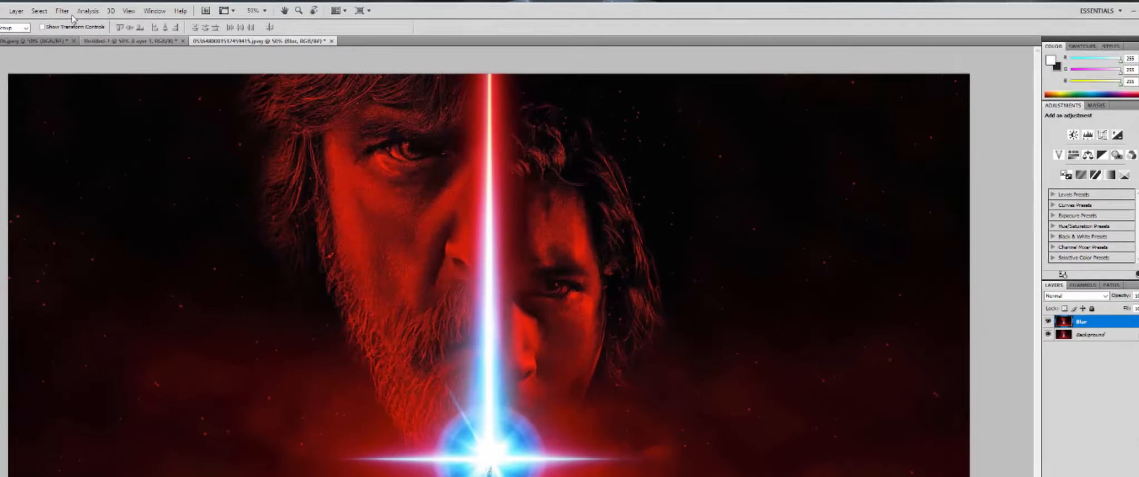
{"action": "left_click", "coordinate": [225, 12]}
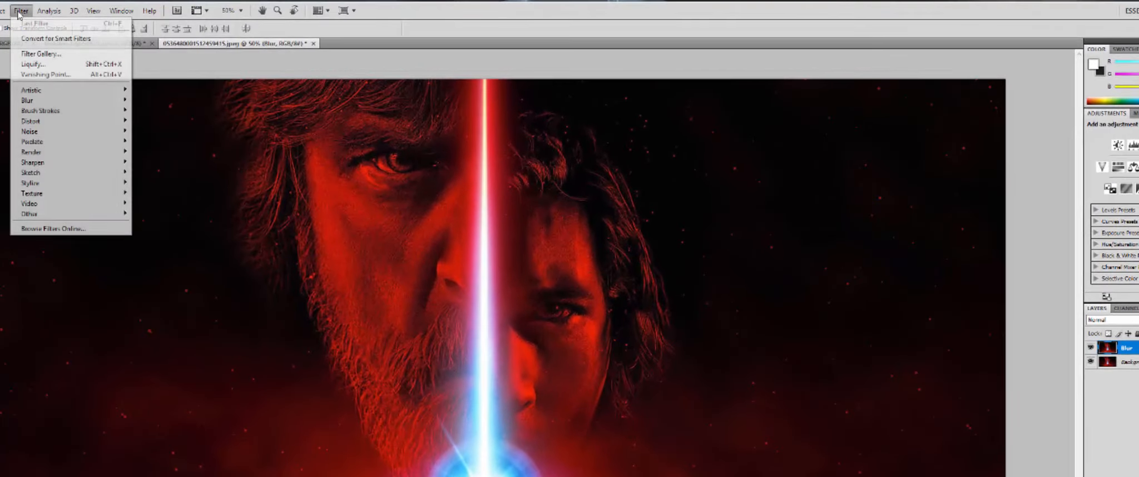
{"action": "mouse_move", "coordinate": [44, 100]}
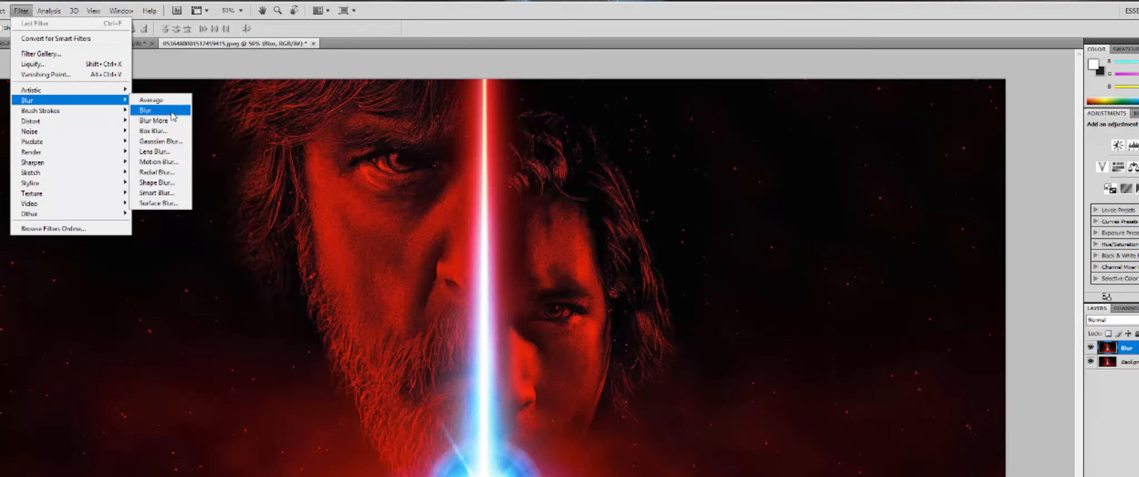
{"action": "left_click", "coordinate": [167, 141]}
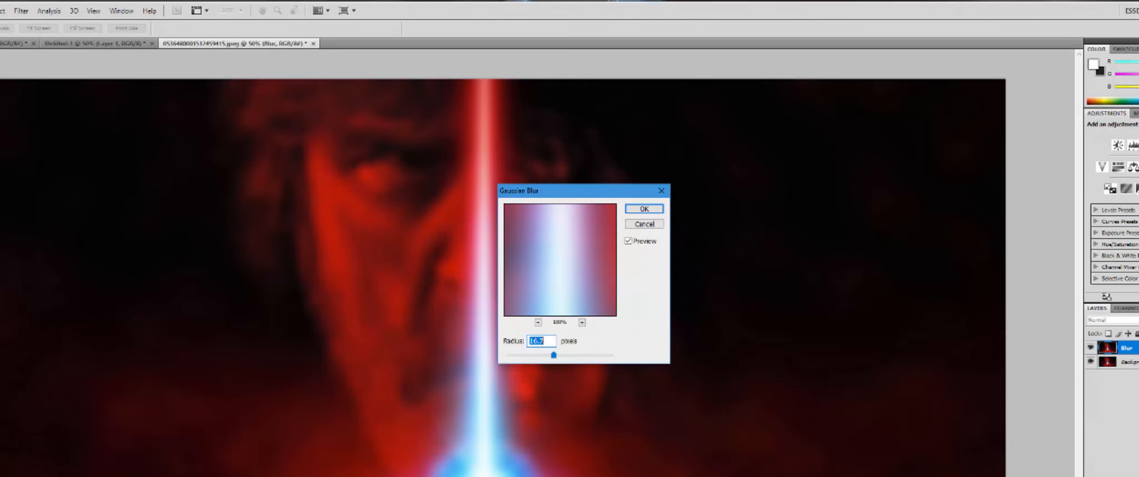
{"action": "left_click", "coordinate": [544, 341]}
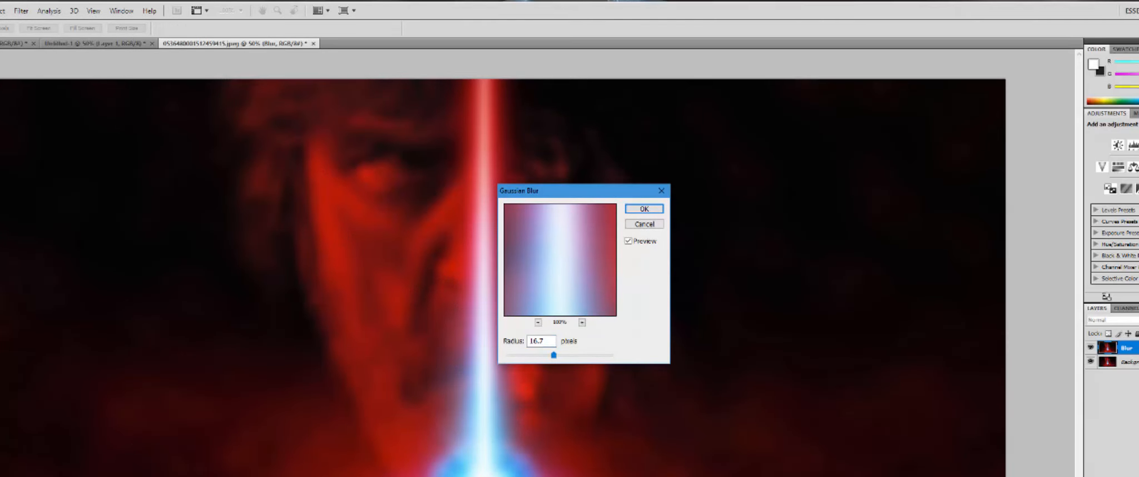
{"action": "left_click", "coordinate": [554, 355]}
{"action": "mouse_move", "coordinate": [555, 357]}
{"action": "left_mouse_down"}
{"action": "mouse_move", "coordinate": [587, 356]}
{"action": "mouse_move", "coordinate": [572, 357]}
{"action": "left_mouse_up"}
{"action": "key", "text": "Return"}
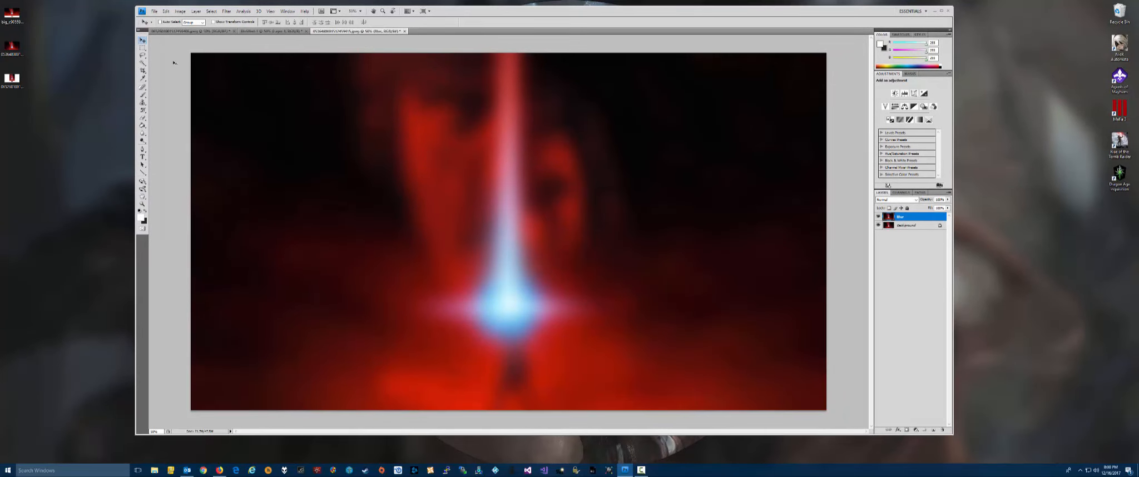
Select the entire canvas of the Untitled-1 document and copy the poster layer
{"action": "left_click", "coordinate": [259, 31]}
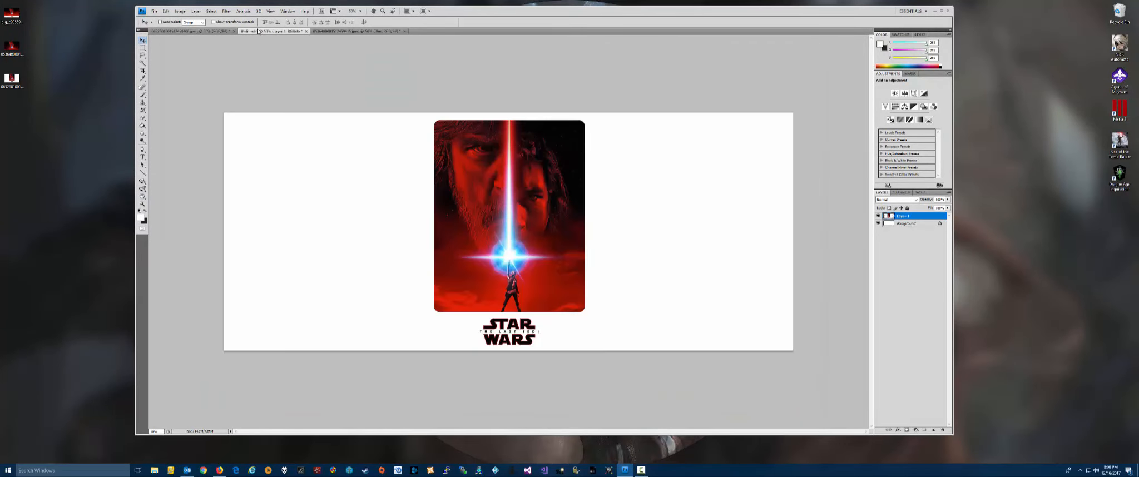
{"action": "left_click", "coordinate": [330, 32]}
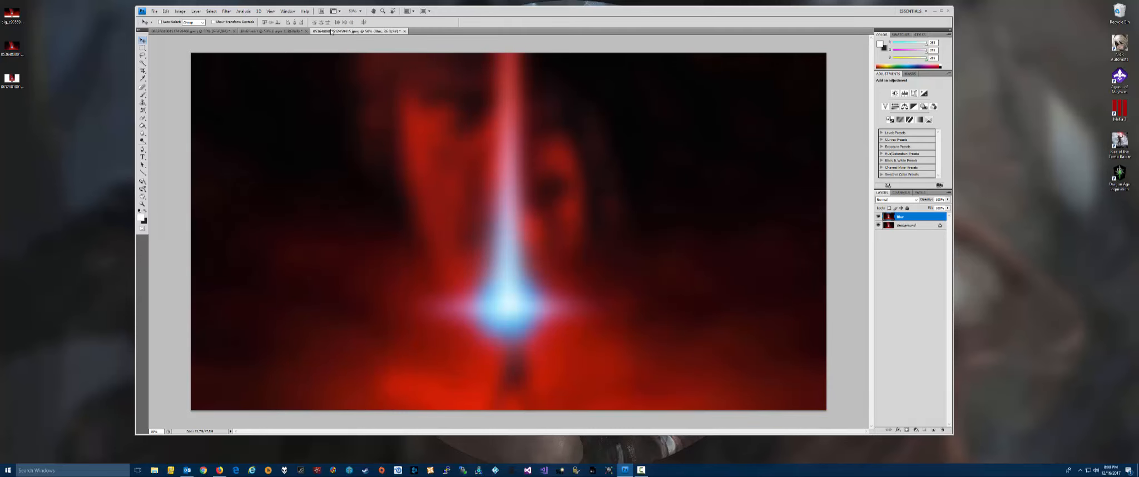
{"action": "left_click", "coordinate": [272, 32]}
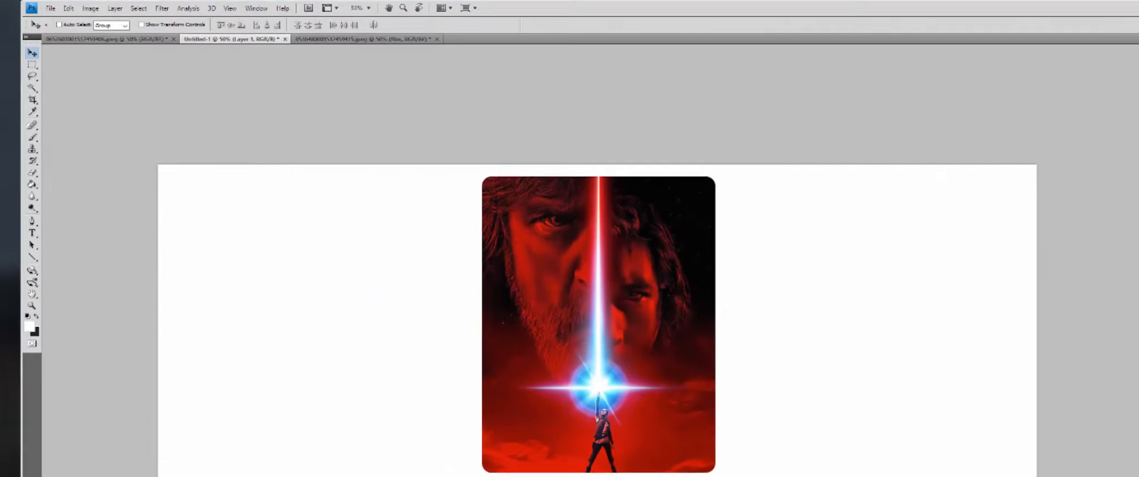
{"action": "key", "text": "w"}
{"action": "left_click", "coordinate": [124, 8]}
{"action": "left_click", "coordinate": [131, 23]}
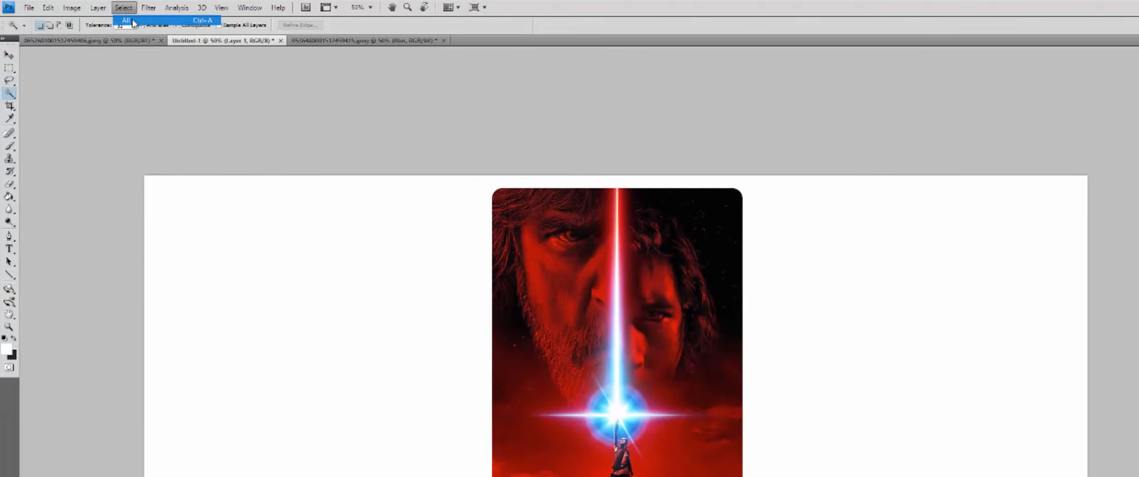
{"action": "left_click", "coordinate": [49, 8]}
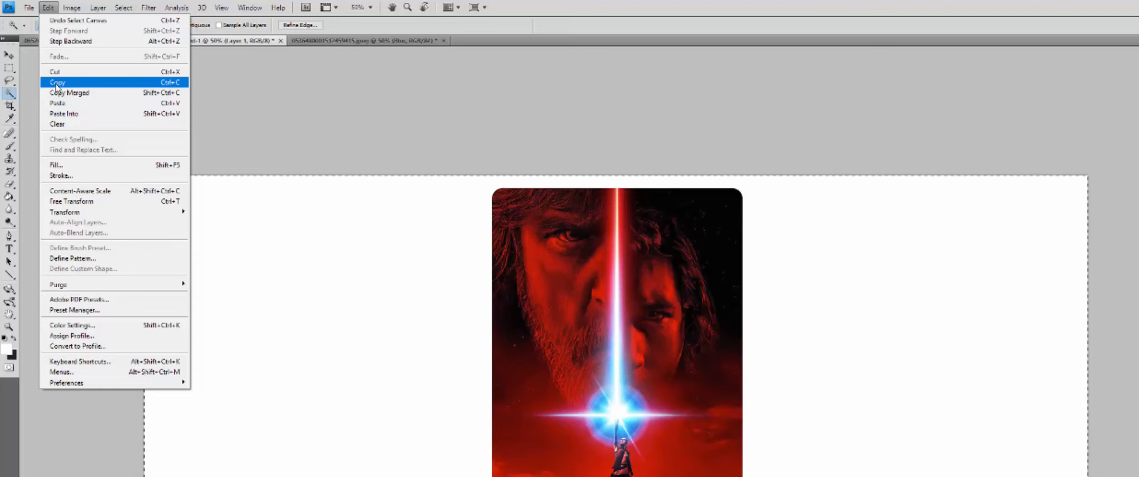
{"action": "left_click", "coordinate": [56, 83]}
Create a new 3440 by 1440 pixel document with transparent background contents
{"action": "left_click", "coordinate": [29, 7]}
{"action": "left_click", "coordinate": [34, 16]}
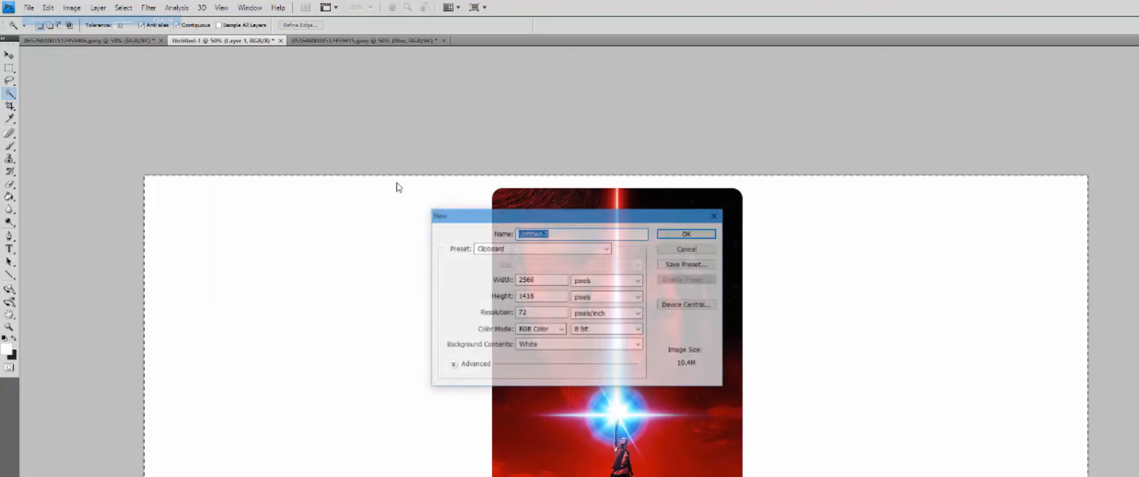
{"action": "type", "text": "3440"}
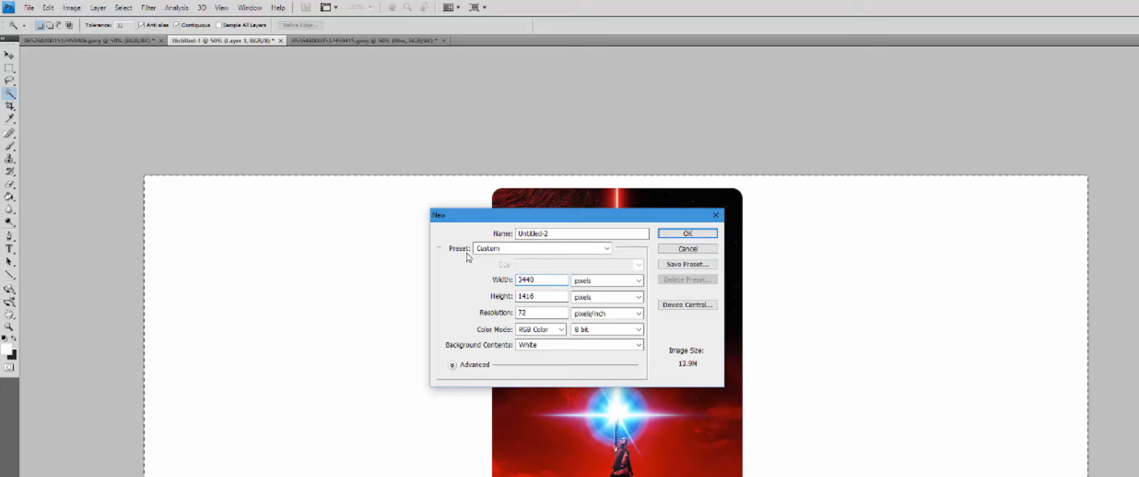
{"action": "key", "text": "Tab"}
{"action": "type", "text": "1440"}
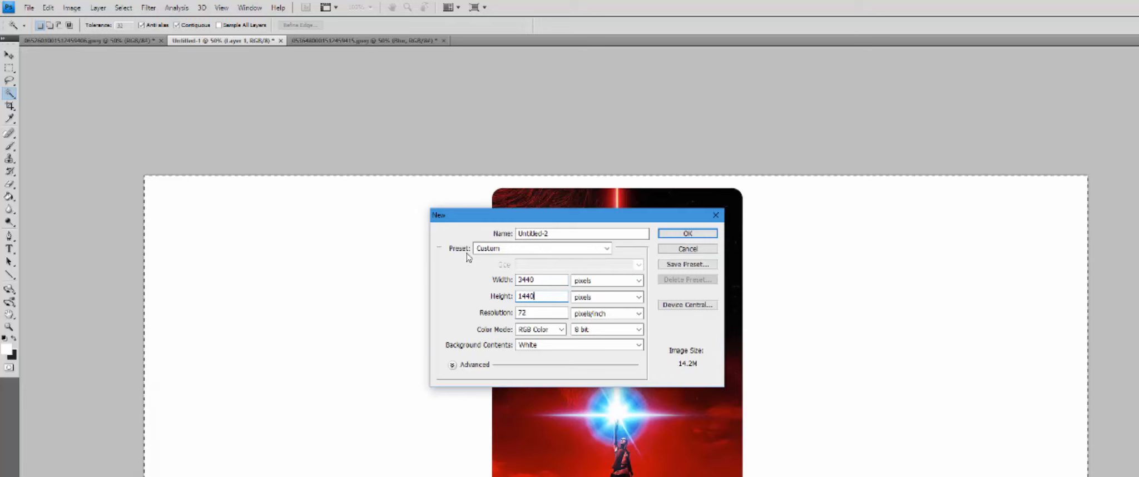
{"action": "left_click", "coordinate": [589, 345]}
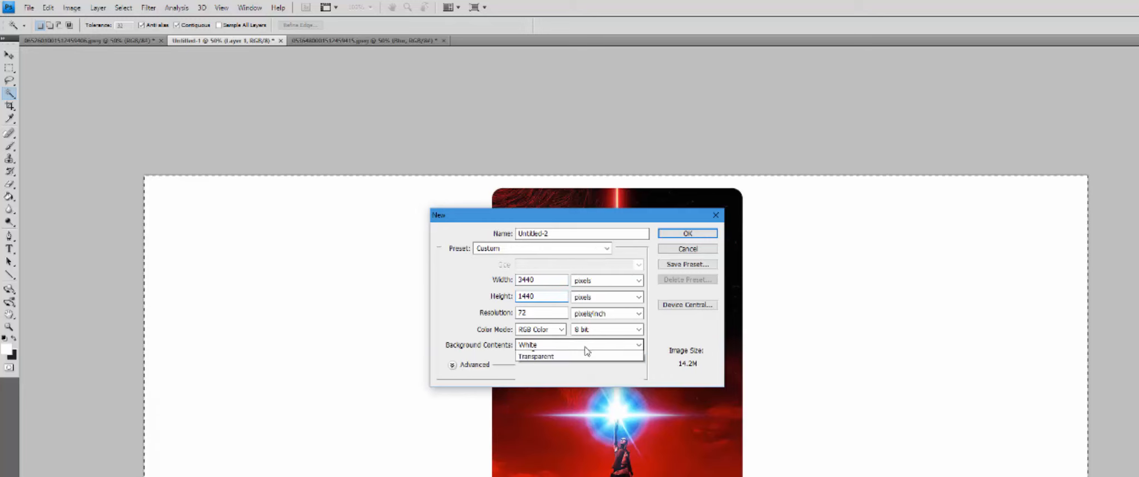
{"action": "left_click", "coordinate": [608, 373]}
{"action": "left_click", "coordinate": [681, 233]}
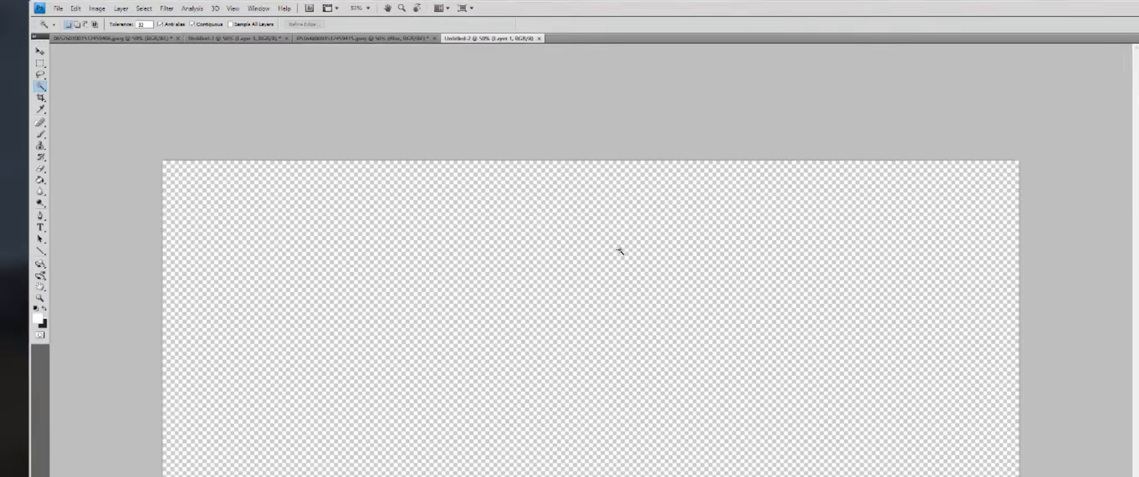
Paste the copied poster into the new document and remove its white background with the Magic Wand
{"action": "key", "text": "ctrl+v"}
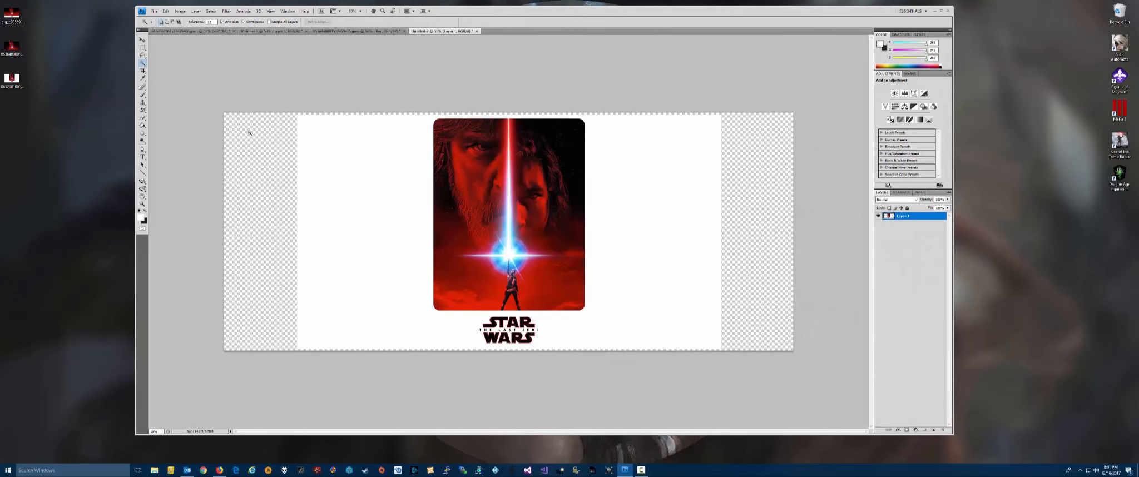
{"action": "left_click", "coordinate": [366, 158]}
{"action": "key", "text": "Delete"}
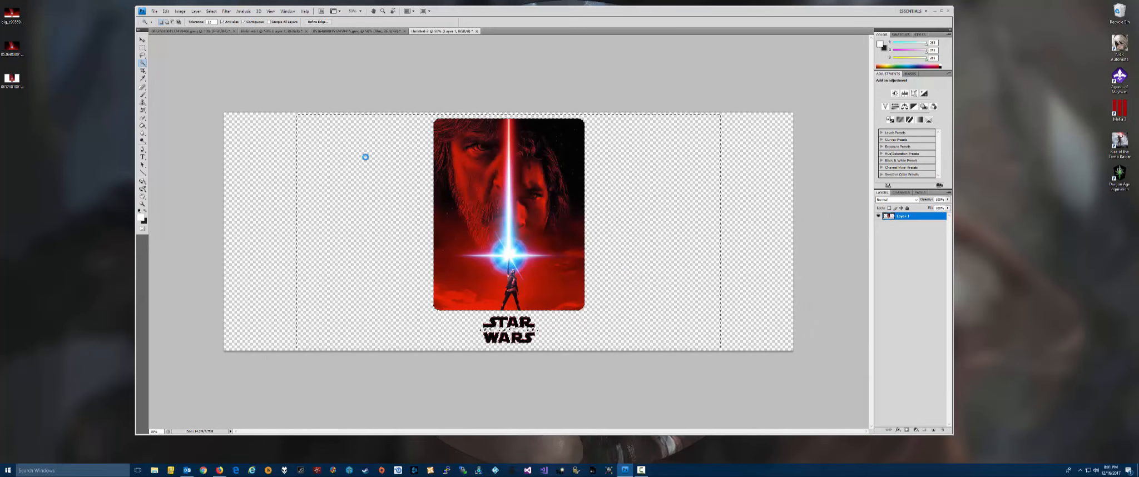
{"action": "left_click", "coordinate": [228, 11]}
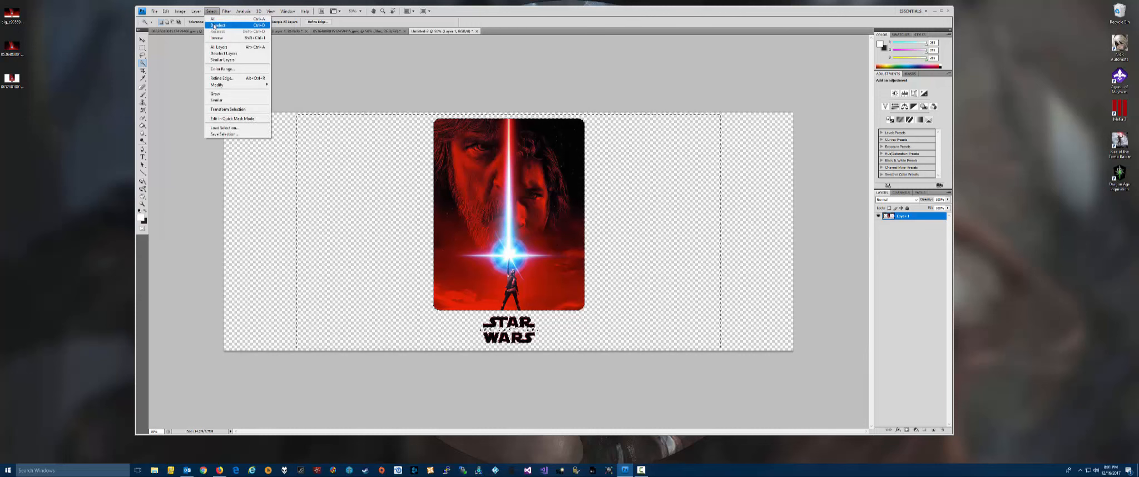
{"action": "left_click", "coordinate": [218, 25]}
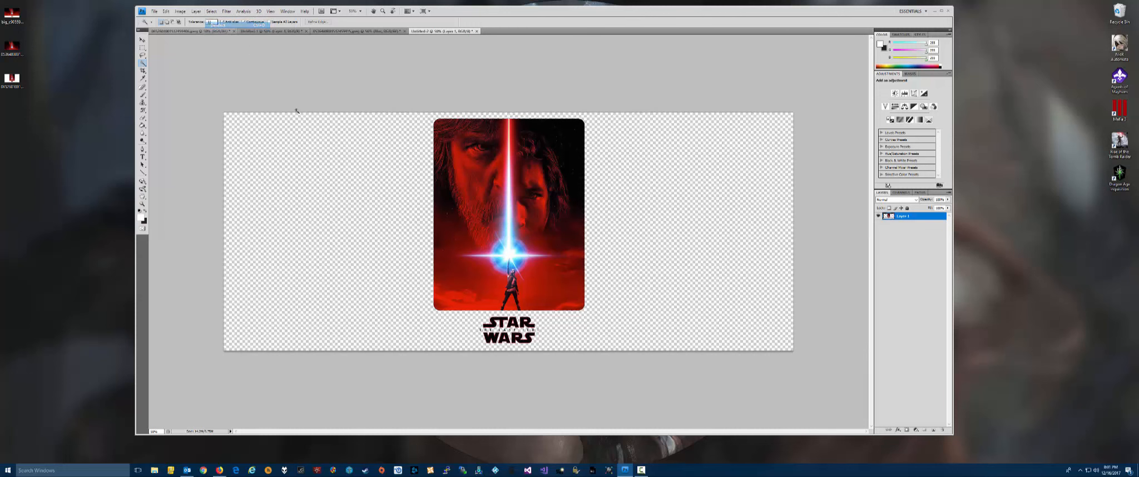
Try copying the whole cut-out poster and pasting it over the blurred layer in the wide wallpaper document
{"action": "left_click", "coordinate": [212, 11]}
{"action": "left_click", "coordinate": [213, 19]}
{"action": "left_click", "coordinate": [166, 11]}
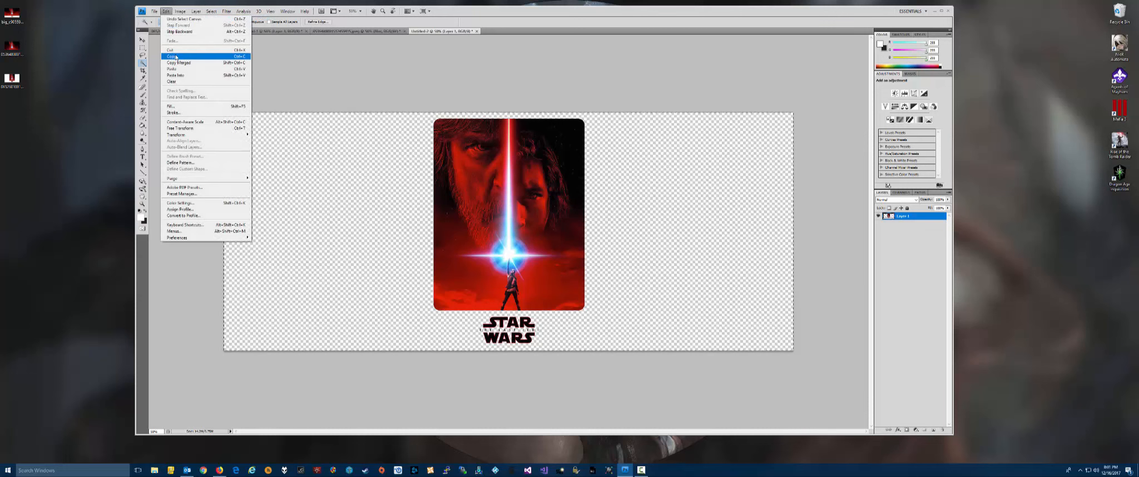
{"action": "left_click", "coordinate": [175, 57]}
{"action": "left_click", "coordinate": [356, 31]}
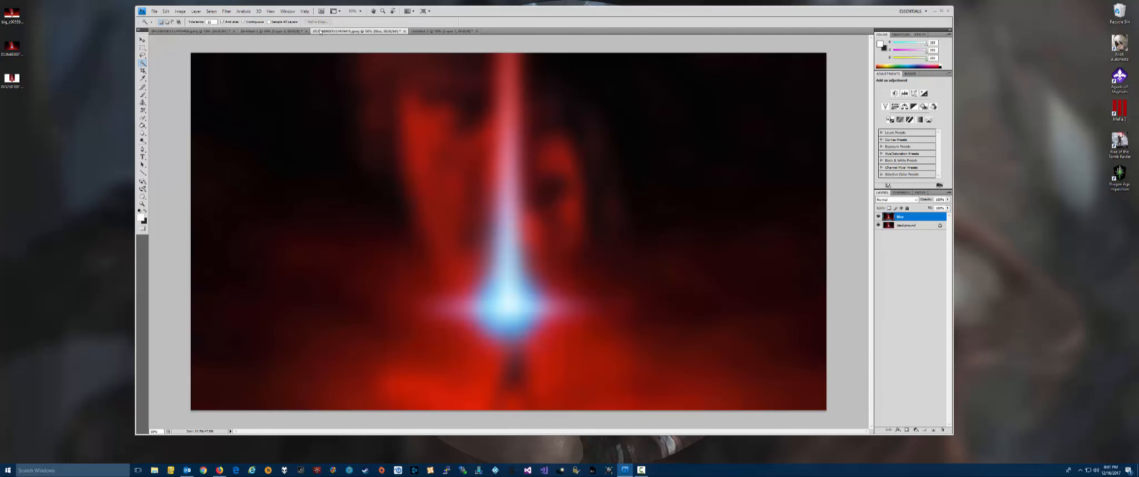
{"action": "left_click", "coordinate": [166, 11]}
{"action": "left_click", "coordinate": [174, 68]}
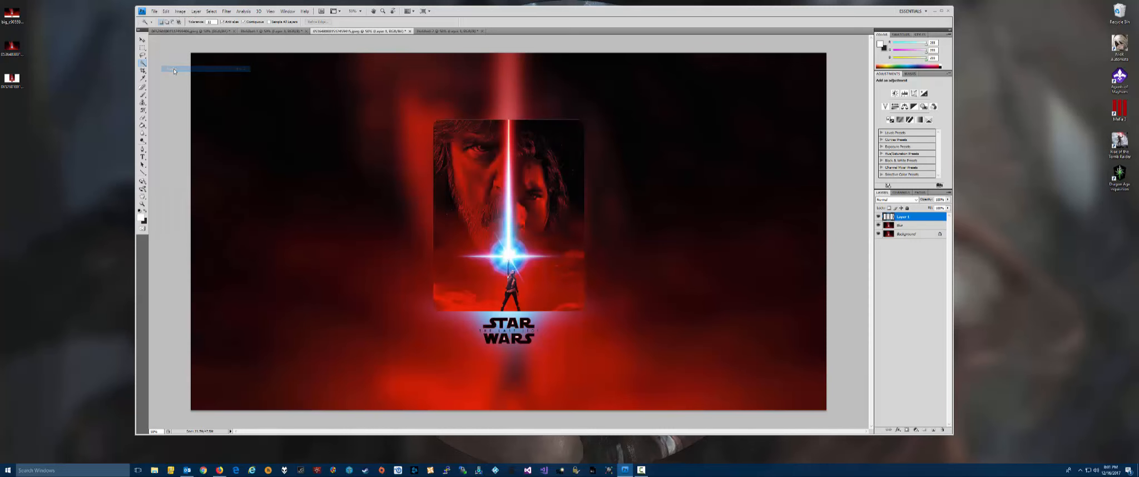
Undo the paste of the cut-out poster over the blurred image
{"action": "left_click", "coordinate": [143, 40]}
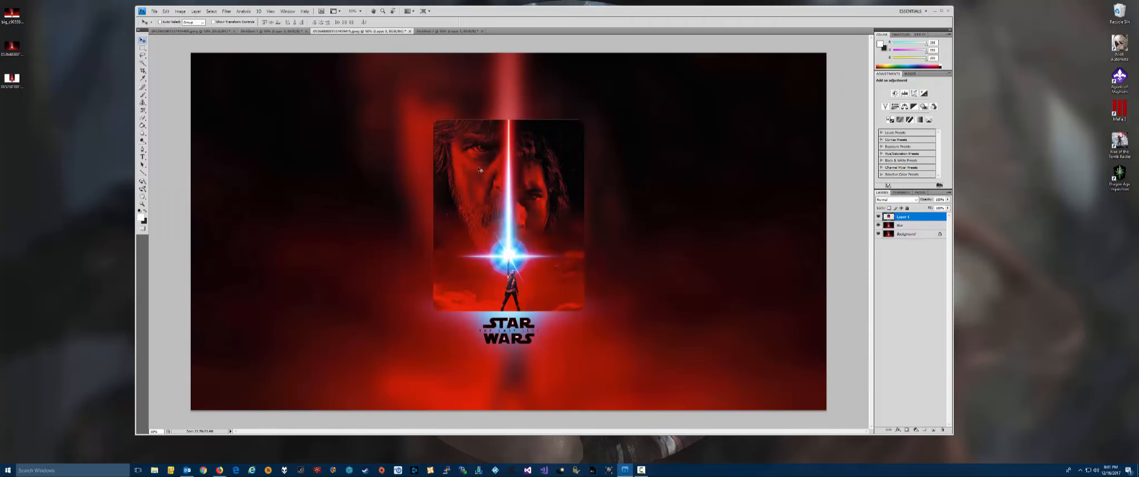
{"action": "left_click", "coordinate": [166, 11]}
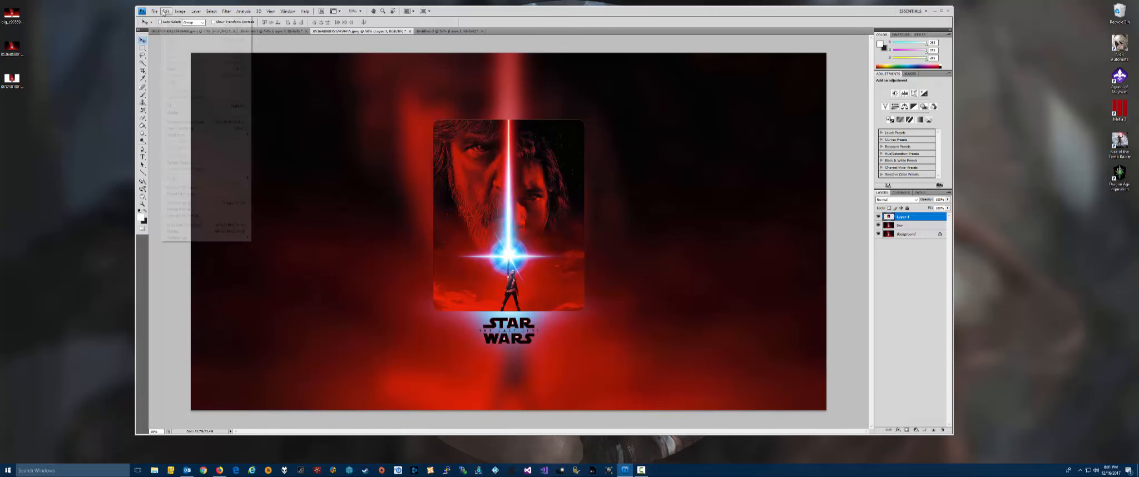
{"action": "left_click", "coordinate": [170, 31]}
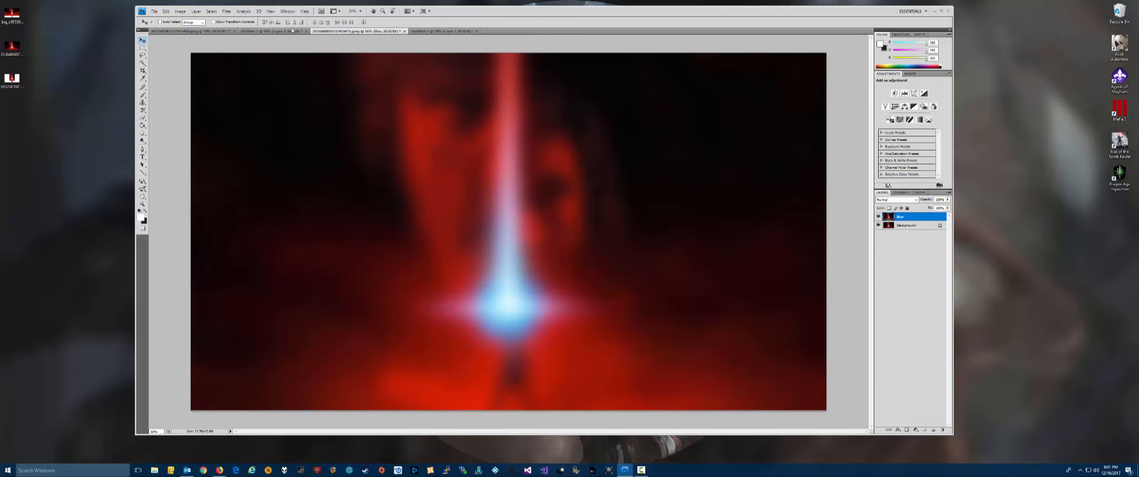
Compare the poster in Untitled-1 with the cut-out in Untitled-2, examining the Star Wars logo lettering up close
{"action": "left_click", "coordinate": [272, 30]}
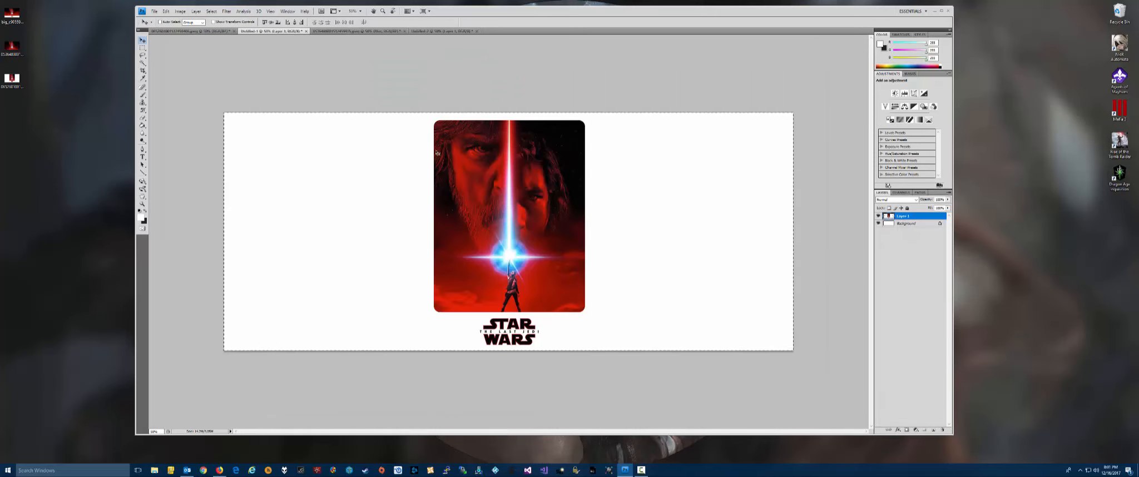
{"action": "left_click", "coordinate": [422, 31]}
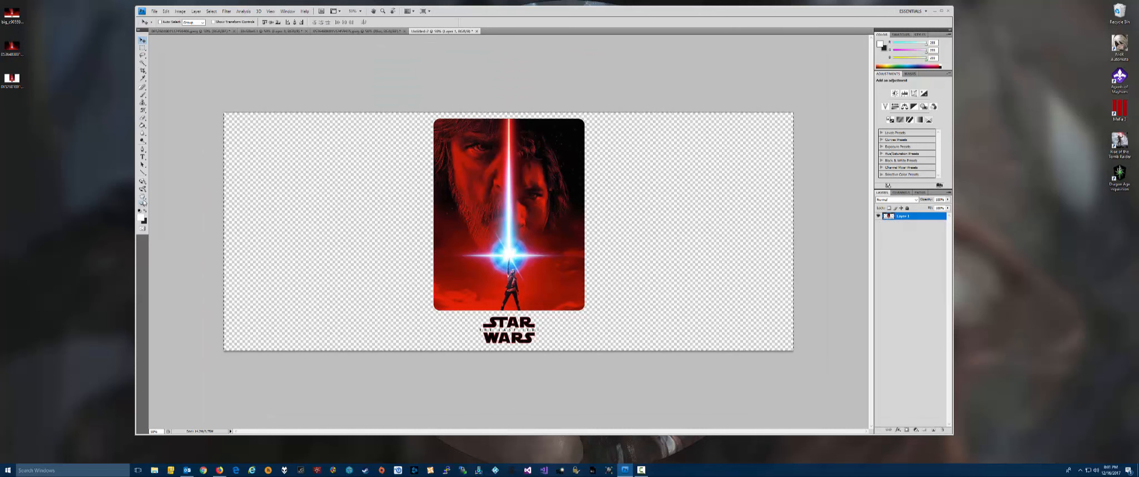
{"action": "key", "text": "z"}
{"action": "left_click", "coordinate": [519, 332]}
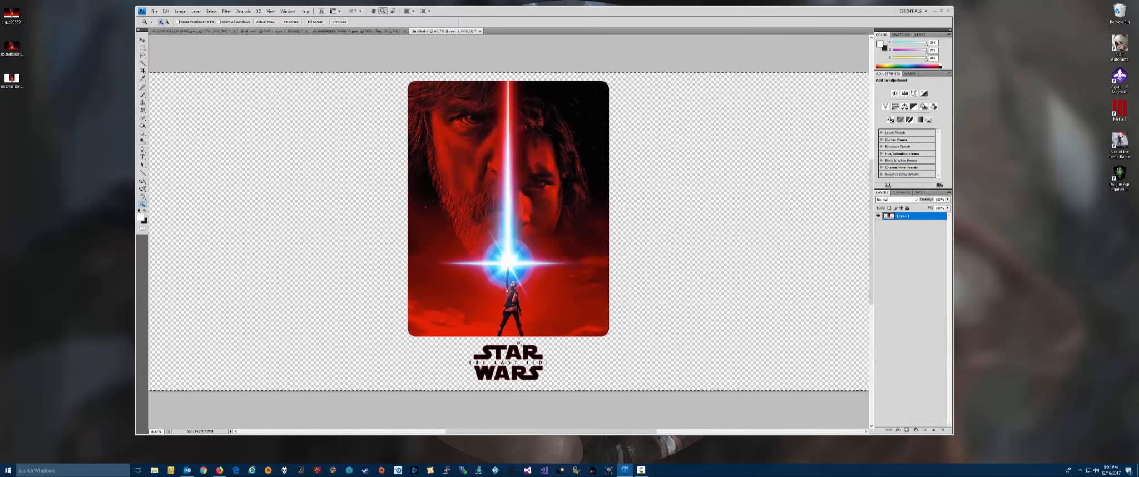
{"action": "left_click", "coordinate": [523, 319]}
{"action": "left_click", "coordinate": [522, 319]}
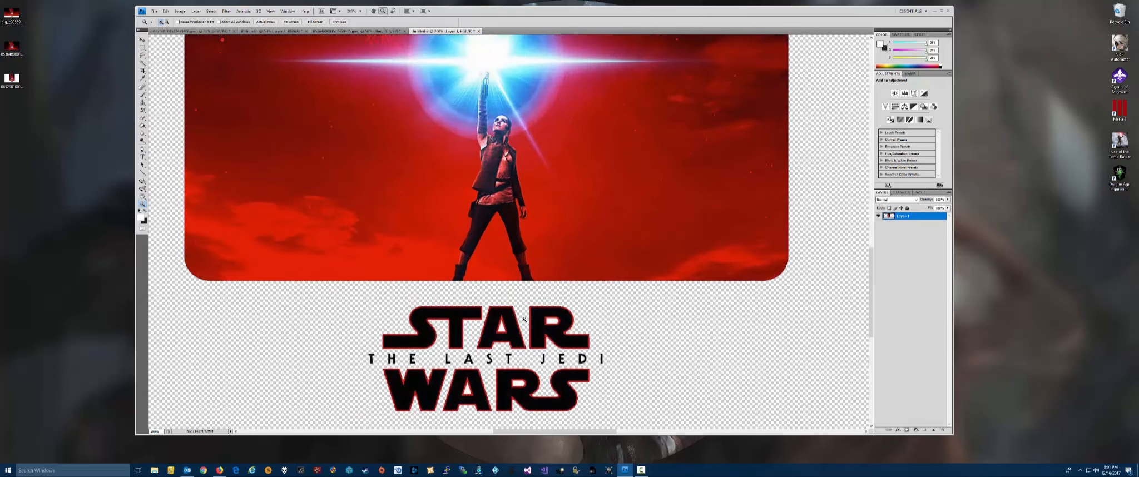
Try a Magic Wand selection at the letter A of STAR in the logo and clear the selection
{"action": "left_click", "coordinate": [144, 64]}
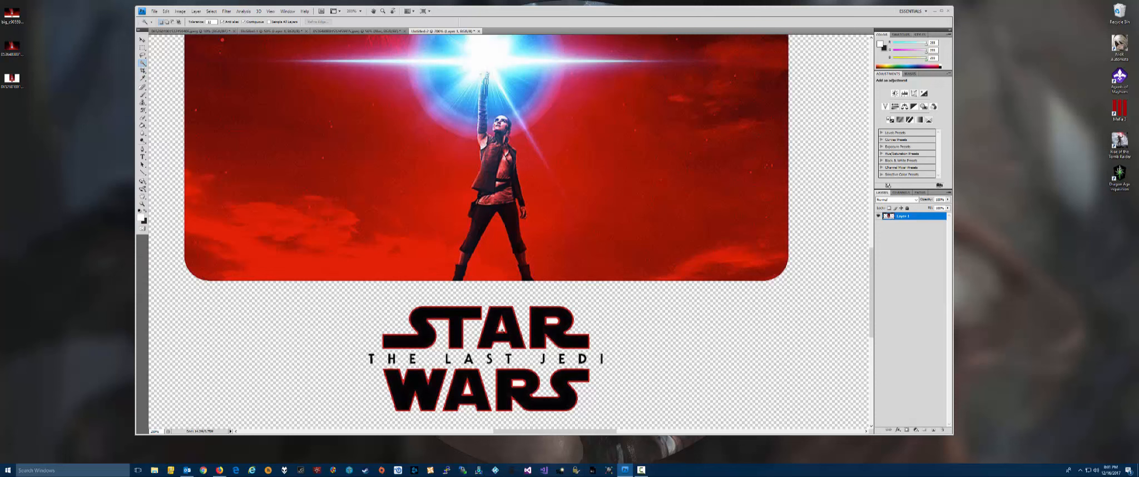
{"action": "left_click", "coordinate": [502, 329]}
{"action": "left_click", "coordinate": [211, 11]}
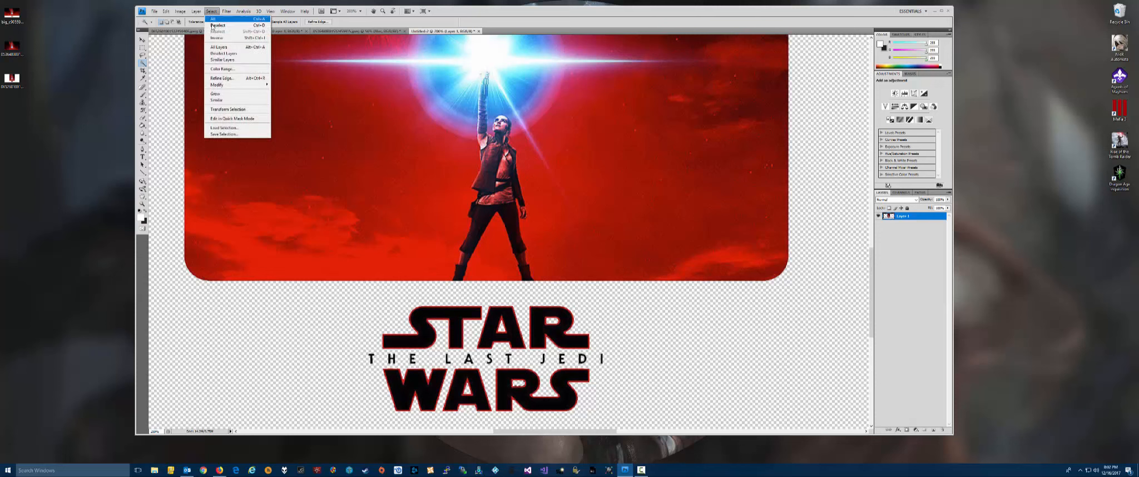
{"action": "left_click", "coordinate": [212, 25]}
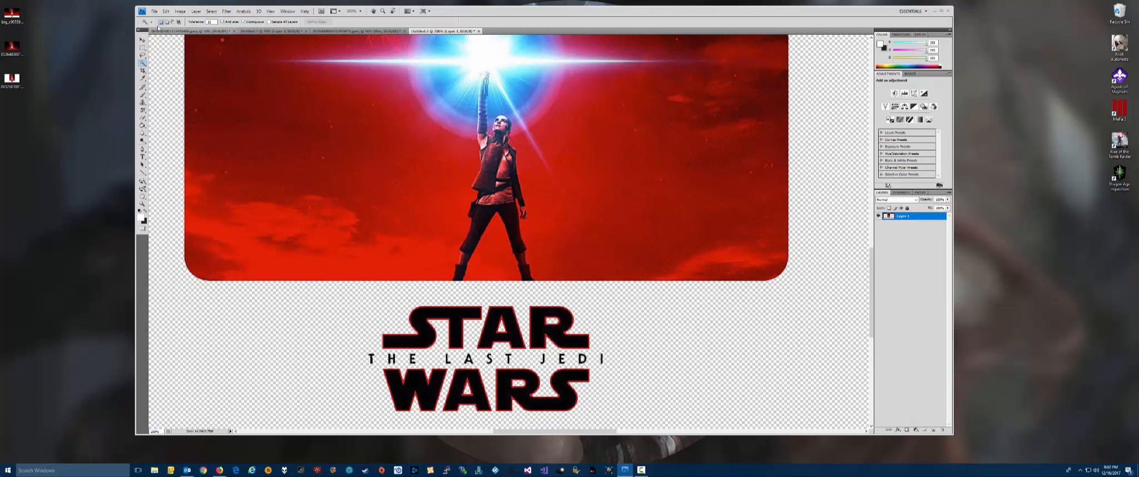
Copy the entire cut-out poster and logo and paste them over the blurred layer in the background document
{"action": "left_click", "coordinate": [211, 11]}
{"action": "left_click", "coordinate": [211, 19]}
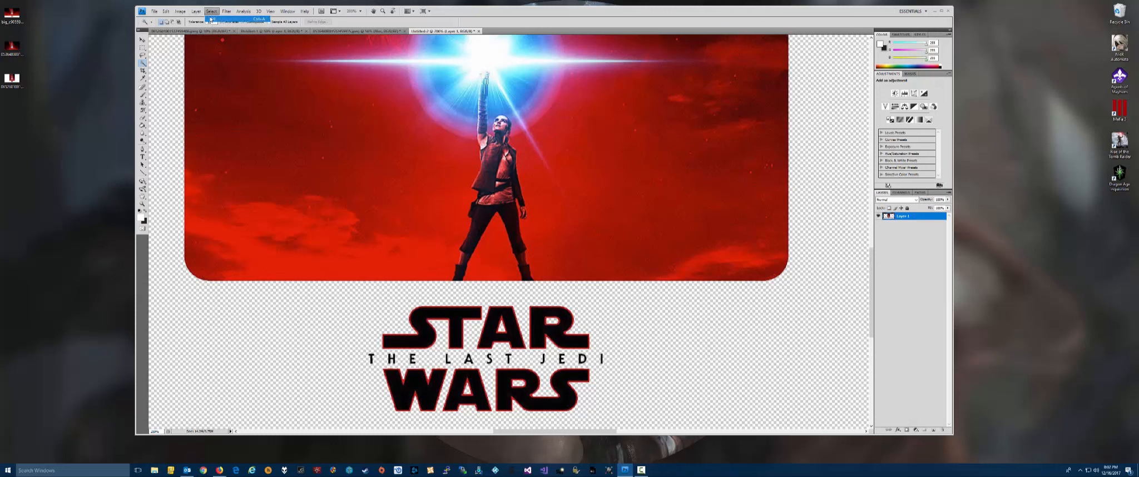
{"action": "left_click", "coordinate": [165, 11]}
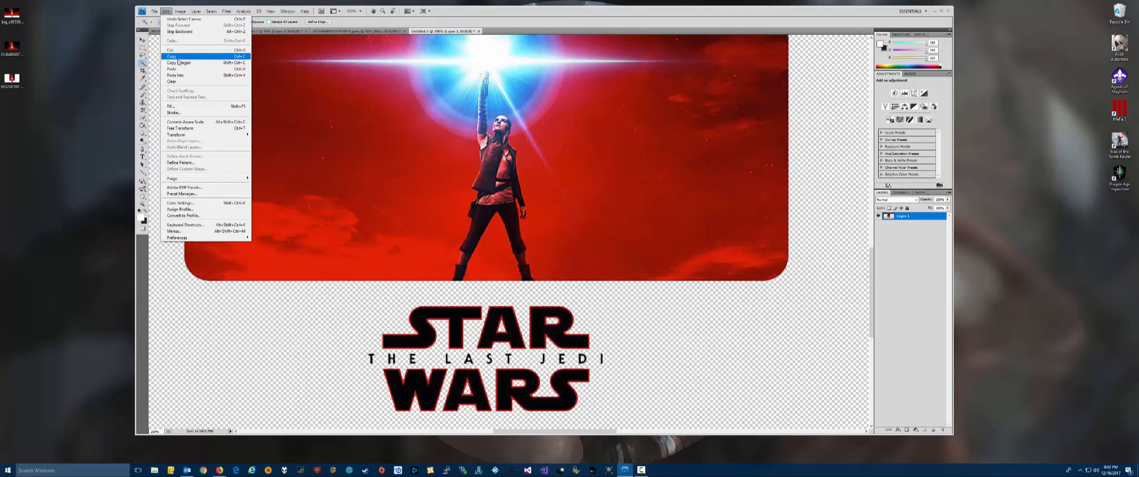
{"action": "left_click", "coordinate": [177, 57]}
{"action": "left_click", "coordinate": [356, 31]}
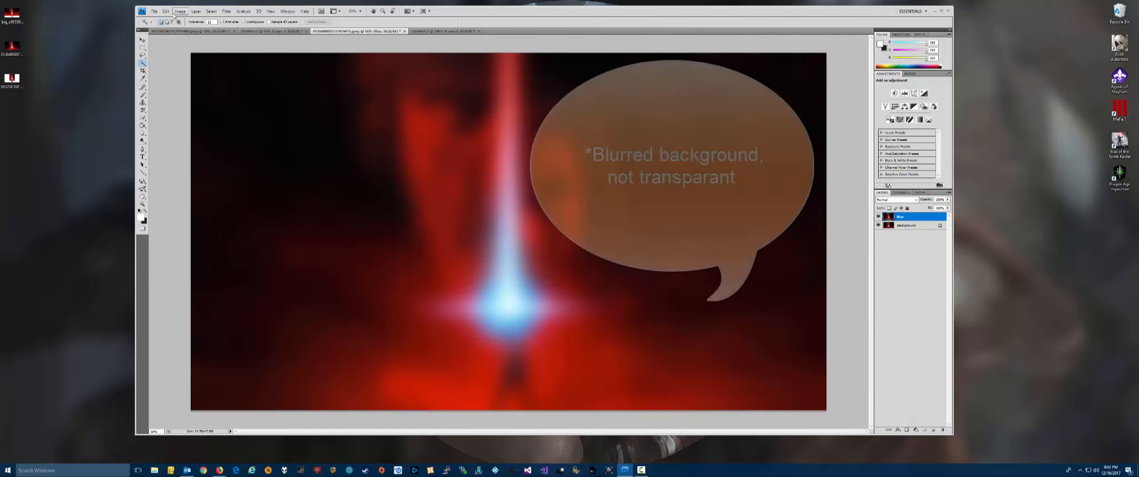
{"action": "left_click", "coordinate": [166, 11]}
{"action": "left_click", "coordinate": [175, 66]}
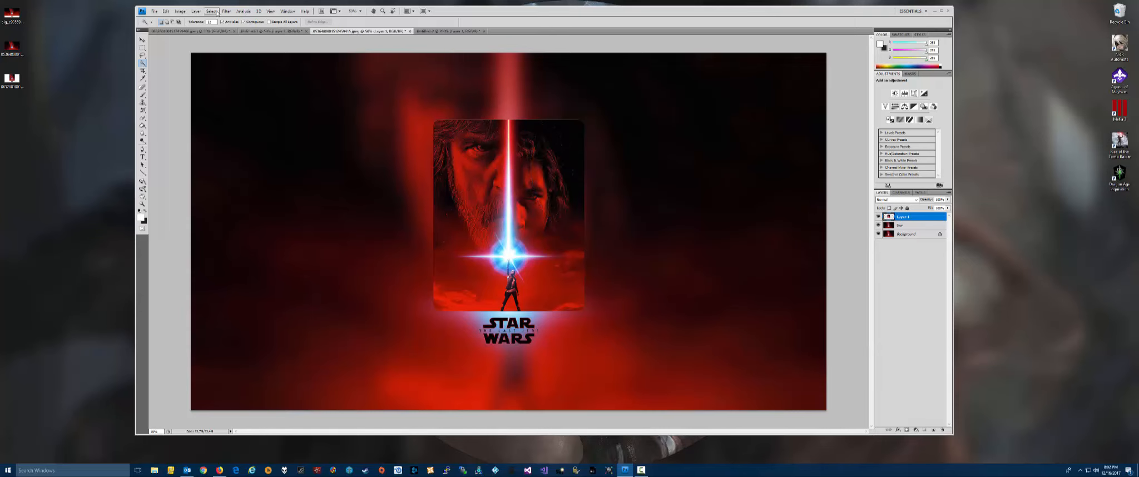
Select the whole composite canvas and copy its visible layers merged
{"action": "left_click", "coordinate": [205, 13]}
{"action": "left_click", "coordinate": [214, 17]}
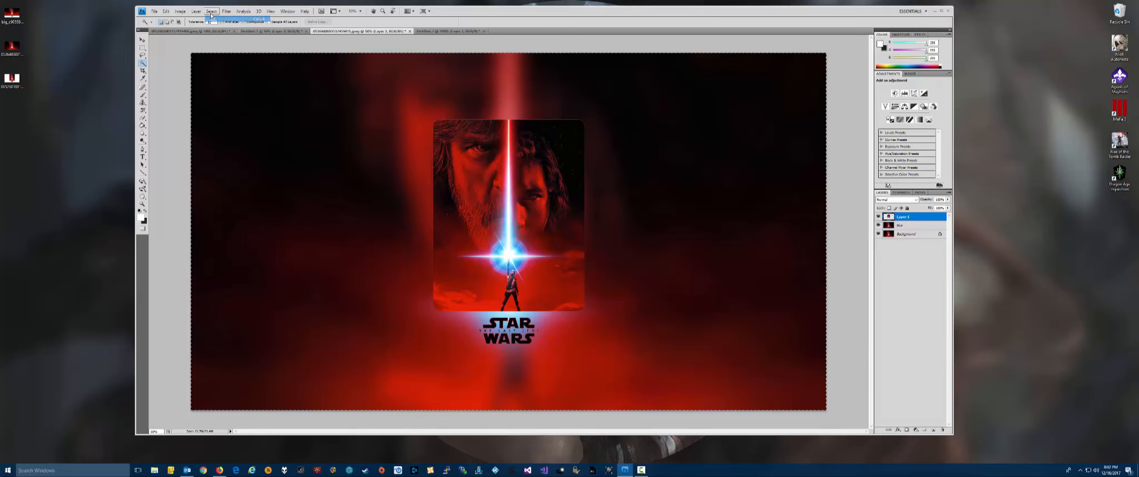
{"action": "left_click", "coordinate": [162, 11]}
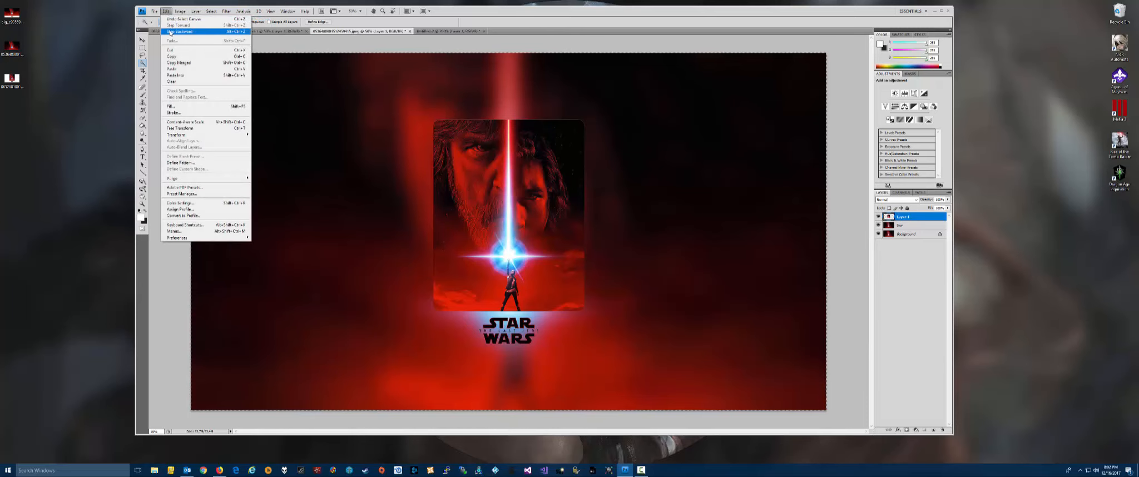
{"action": "left_click", "coordinate": [178, 63]}
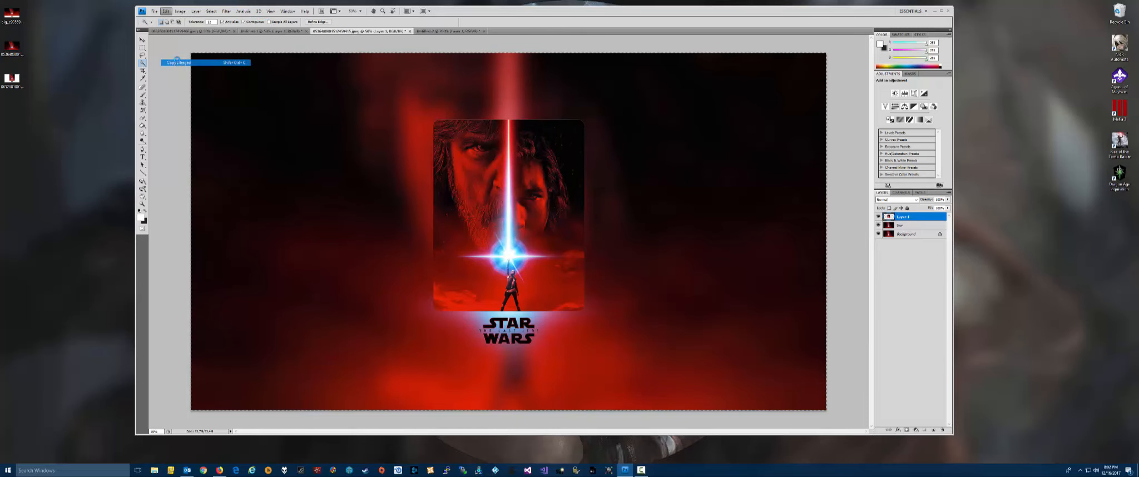
Create a new transparent document 3440 pixels wide and 1440 pixels high
{"action": "left_click", "coordinate": [154, 11]}
{"action": "left_click", "coordinate": [170, 18]}
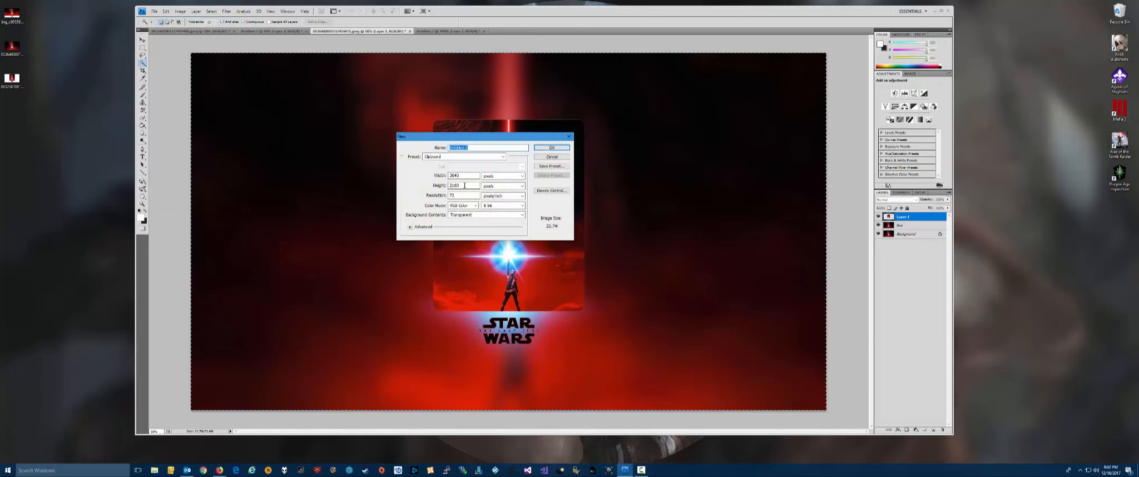
{"action": "key", "text": "Tab"}
{"action": "type", "text": "3440"}
{"action": "key", "text": "Tab"}
{"action": "key", "text": "Tab"}
{"action": "type", "text": "1440"}
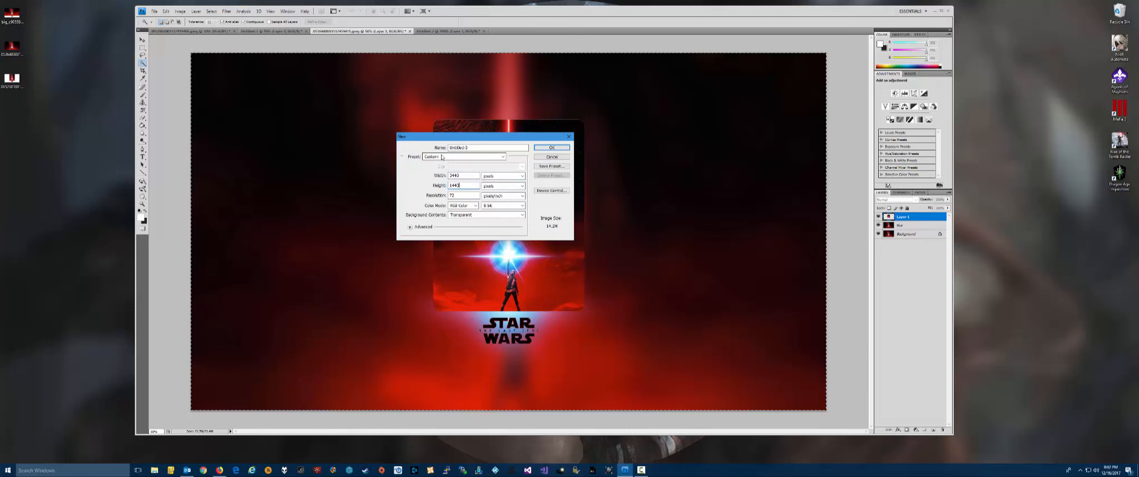
{"action": "key", "text": "Return"}
Paste the merged artwork and move it up and left so the poster and logo fit within the canvas
{"action": "key", "text": "ctrl+v"}
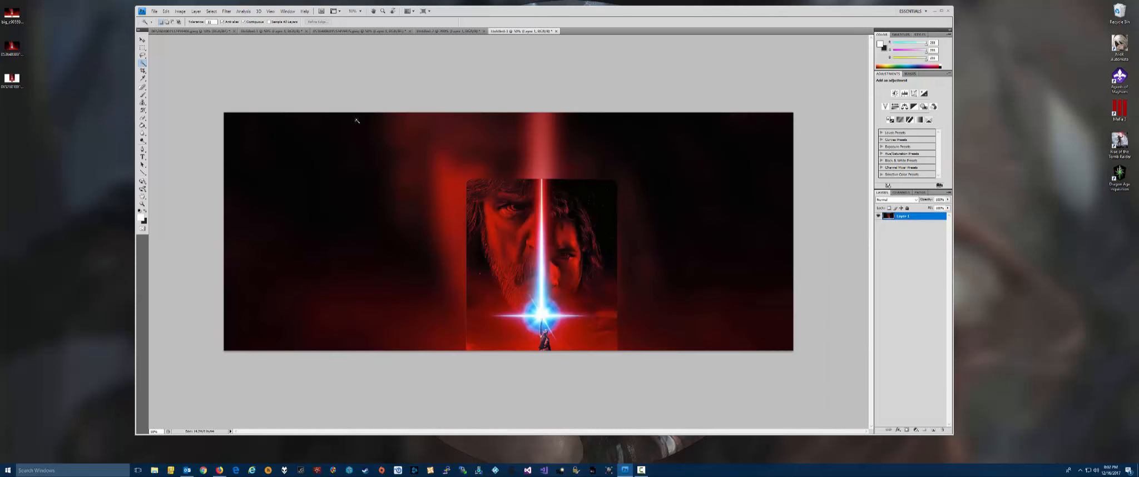
{"action": "left_click", "coordinate": [143, 40]}
{"action": "left_click_drag", "start_coordinate": [530, 240], "coordinate": [497, 180]}
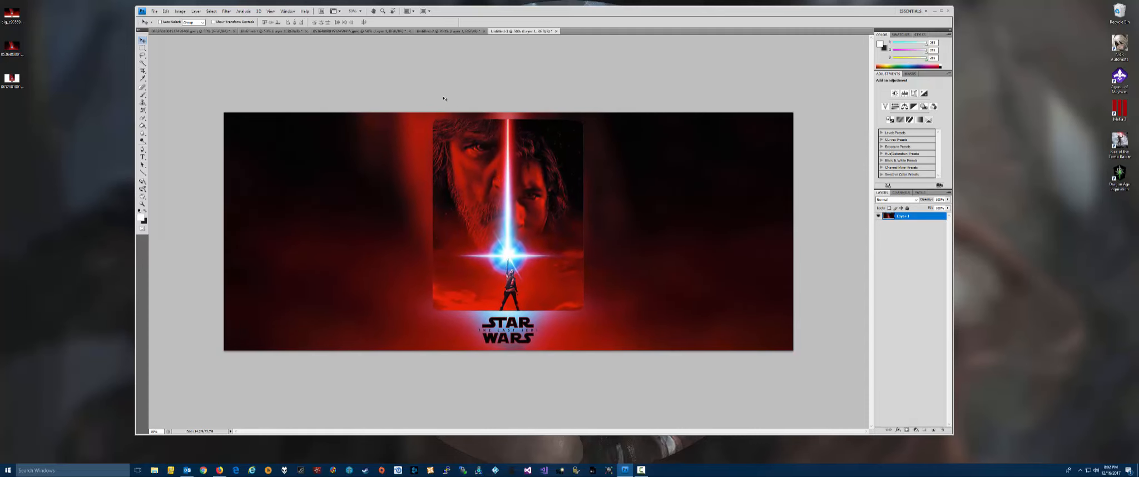
Save the ultrawide image to the Desktop in PNG format under the name Last_Jedi, accepting the PNG options
{"action": "left_click", "coordinate": [154, 11]}
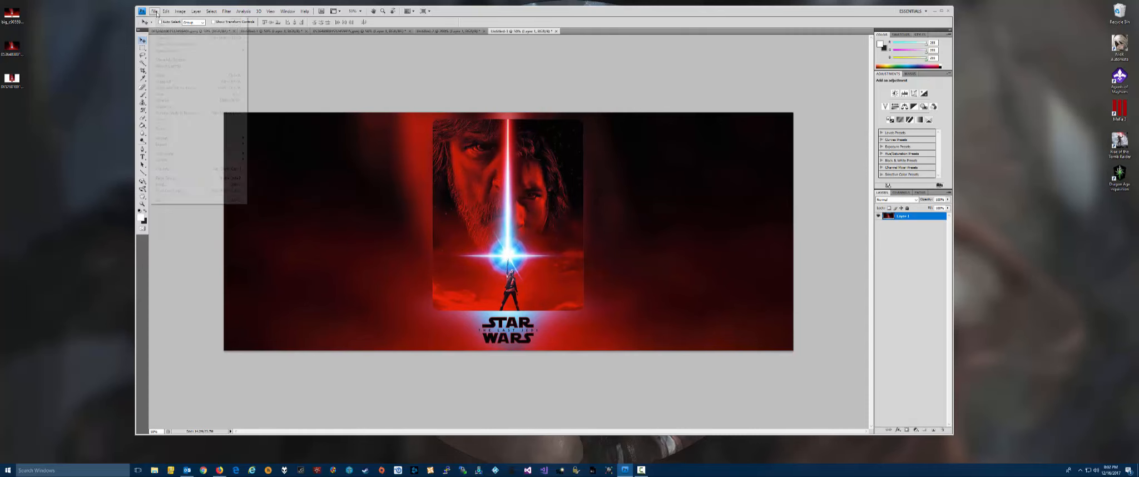
{"action": "left_click", "coordinate": [176, 101]}
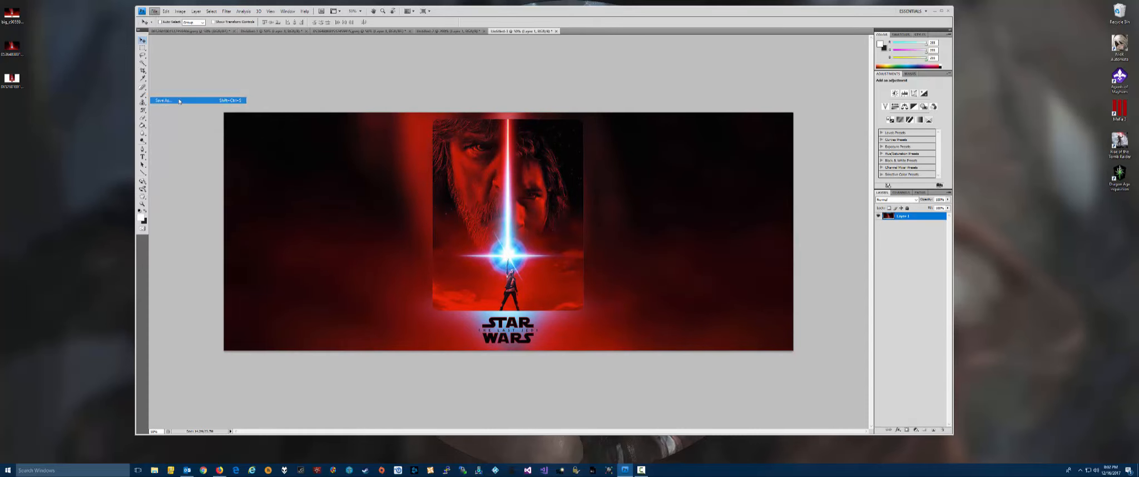
{"action": "left_click", "coordinate": [544, 209]}
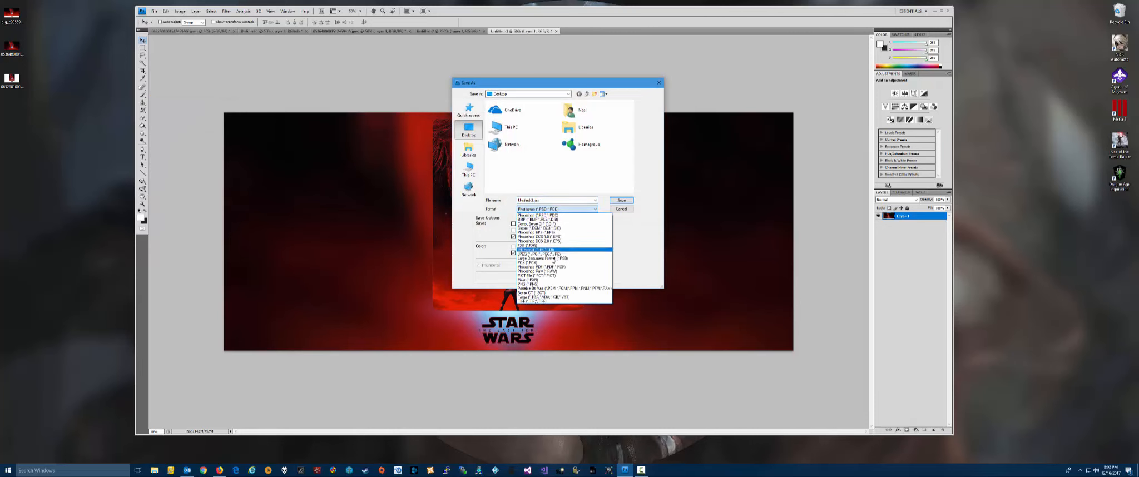
{"action": "left_click", "coordinate": [542, 284]}
{"action": "left_click", "coordinate": [532, 200]}
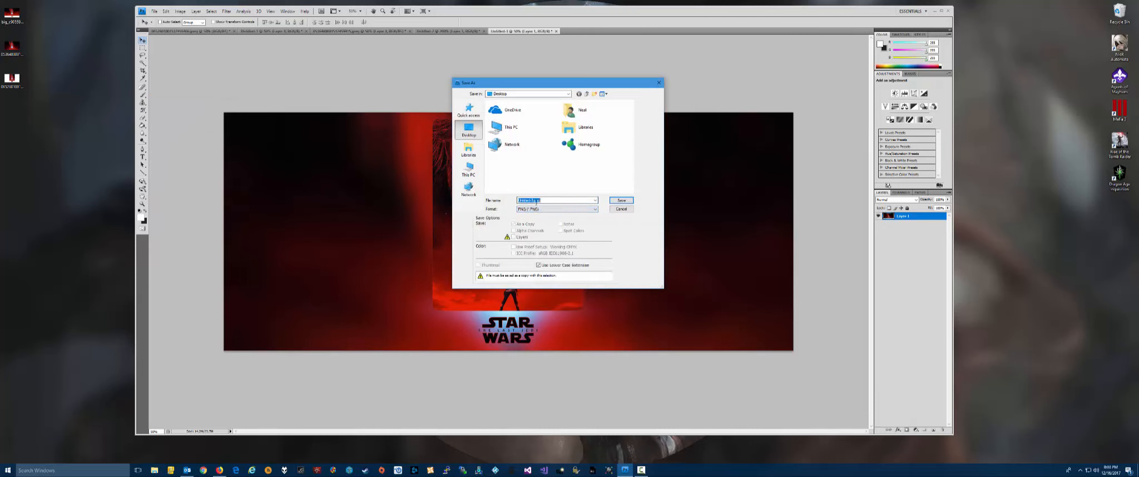
{"action": "left_click", "coordinate": [532, 201]}
{"action": "type", "text": "Lan"}
{"action": "type", "text": "t_Jedi"}
{"action": "left_click", "coordinate": [616, 199]}
{"action": "left_click", "coordinate": [559, 218]}
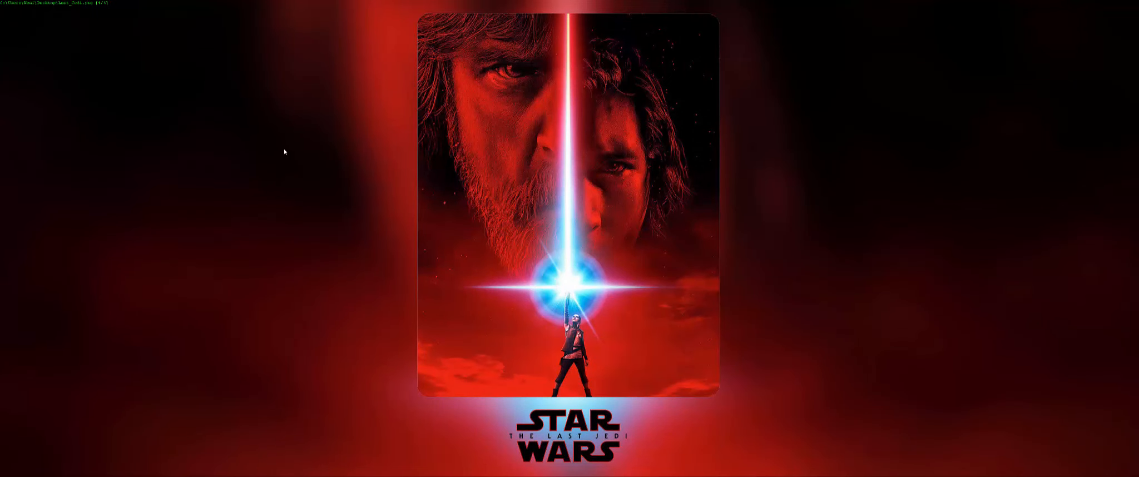
Close the image viewer preview of the wallpaper, minimize Photoshop and open the Windows desktop background settings
{"action": "key", "text": "Escape"}
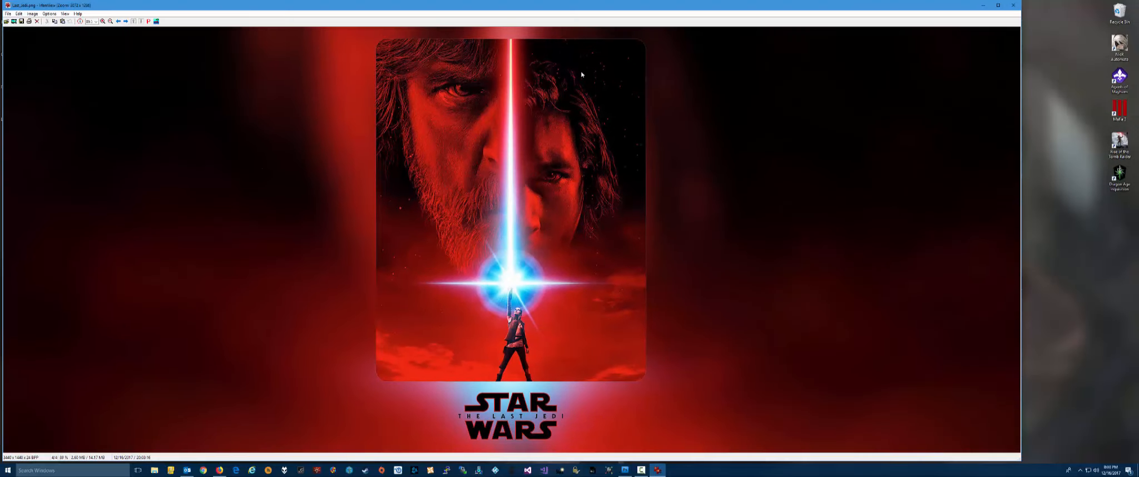
{"action": "left_click", "coordinate": [1013, 5]}
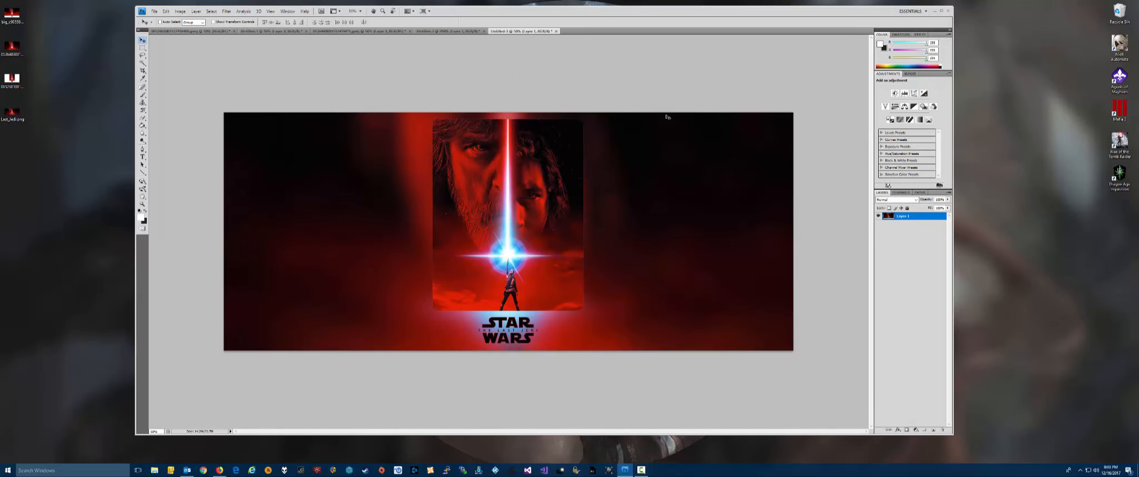
{"action": "left_click", "coordinate": [934, 10]}
{"action": "right_click", "coordinate": [443, 87]}
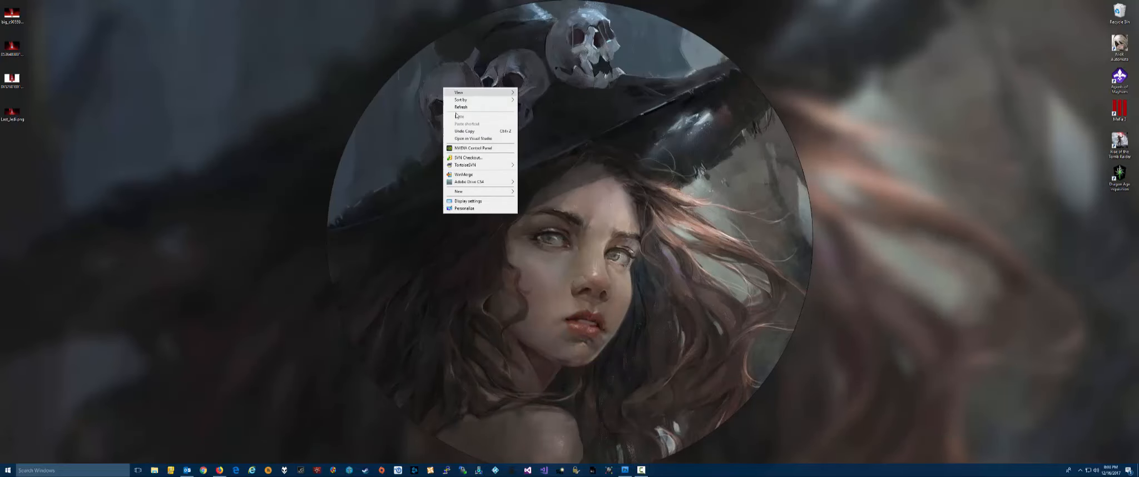
{"action": "left_click", "coordinate": [474, 208]}
Copy Last_Jedi.png from the desktop into the Pictures > Wallpaper > Ultrawide folder in File Explorer
{"action": "right_click", "coordinate": [15, 118]}
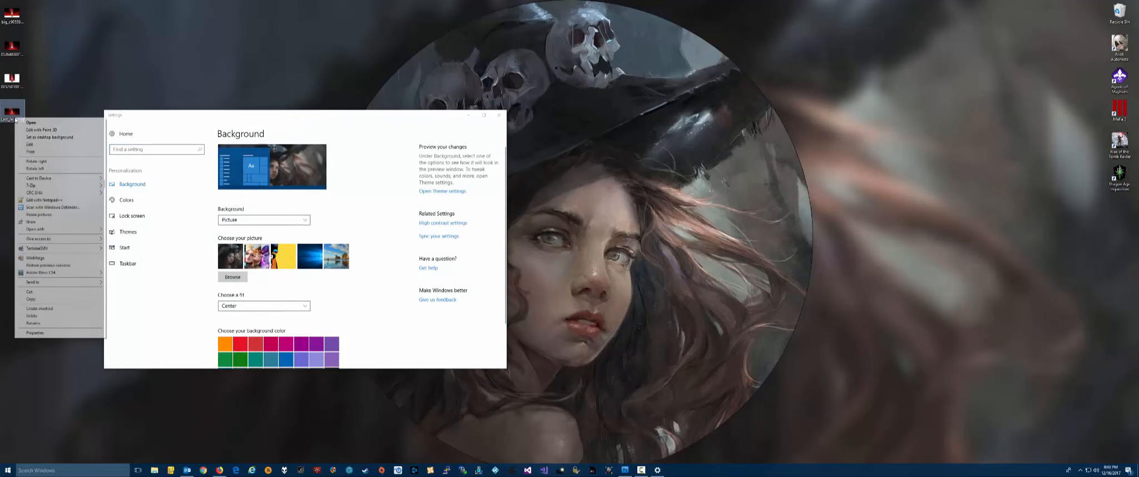
{"action": "left_click", "coordinate": [31, 298]}
{"action": "right_click", "coordinate": [155, 470]}
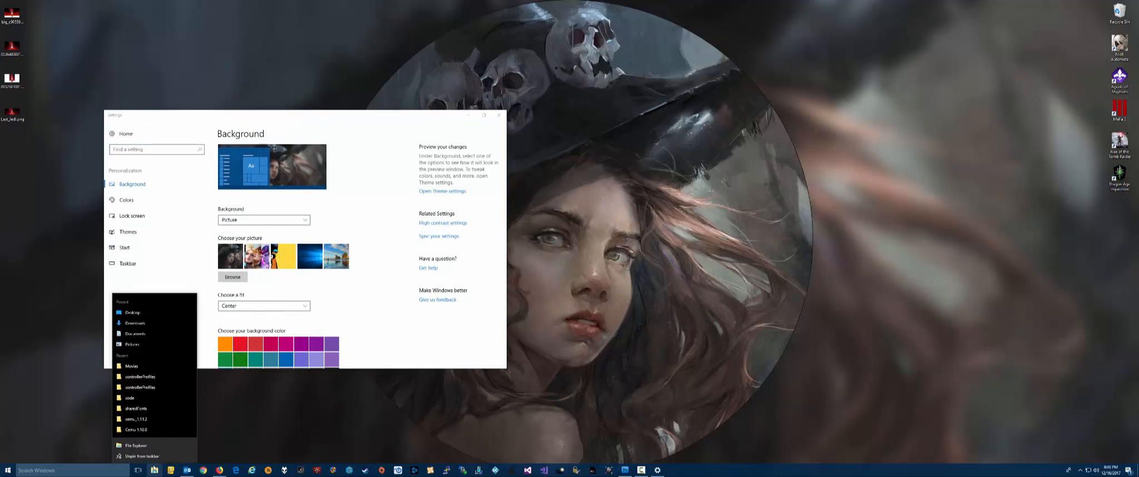
{"action": "left_click", "coordinate": [133, 345]}
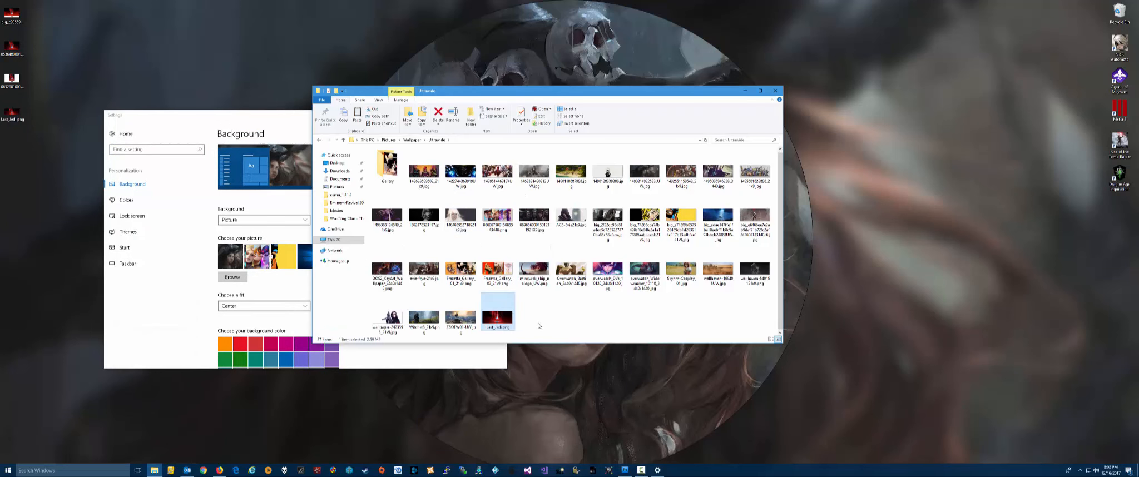
{"action": "left_click", "coordinate": [775, 91]}
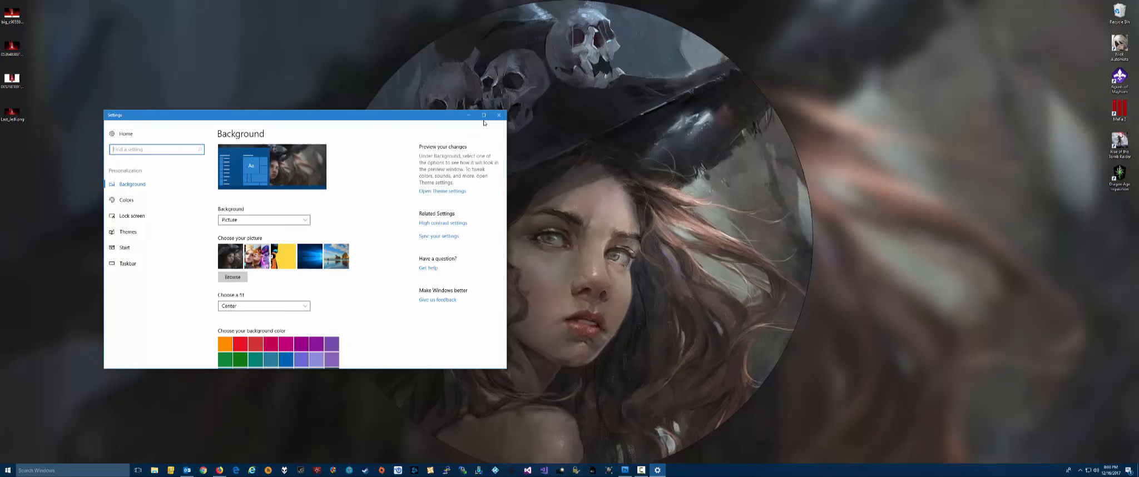
Set Last_Jedi.png from the Ultrawide folder as the desktop background and close the settings
{"action": "left_click", "coordinate": [233, 277]}
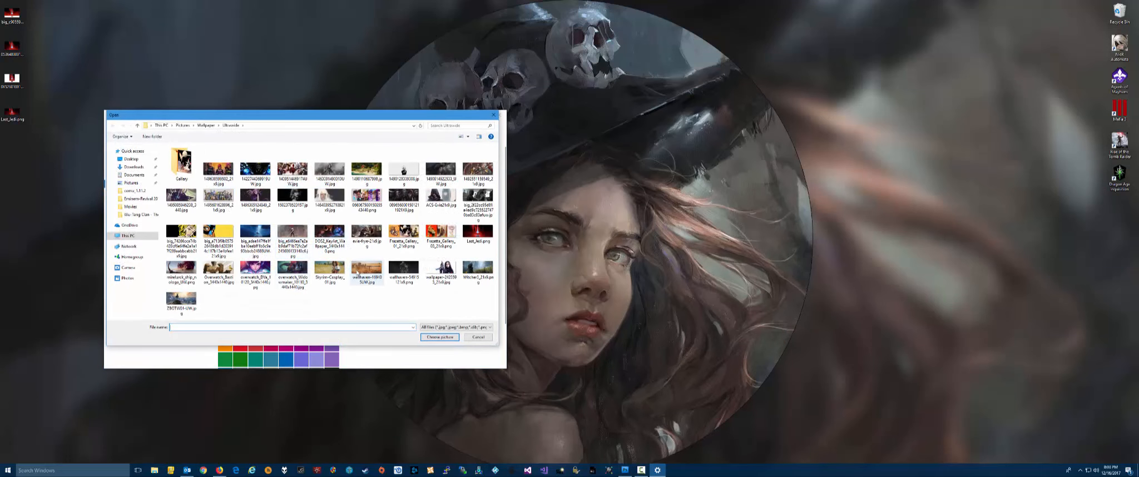
{"action": "double_click", "coordinate": [478, 234]}
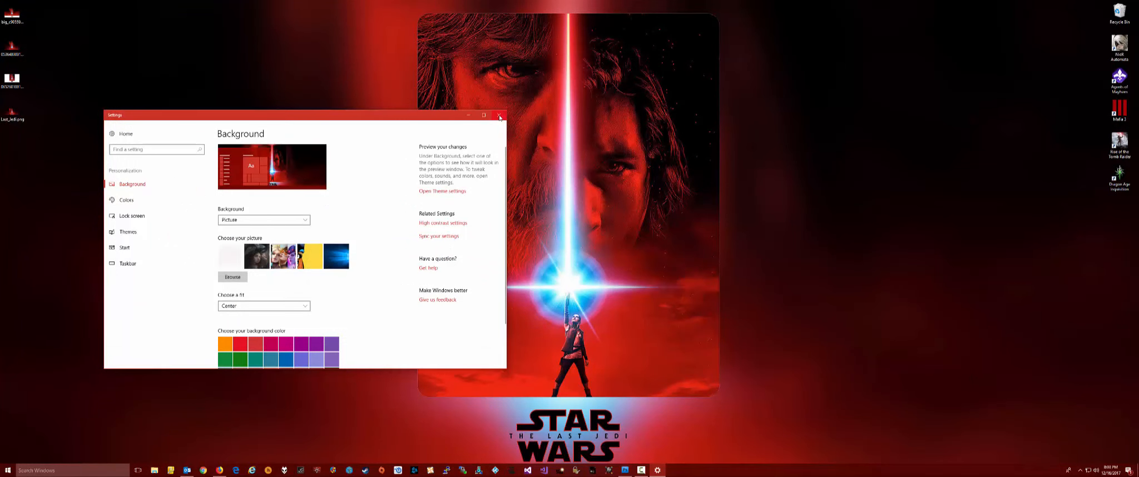
{"action": "left_click", "coordinate": [496, 116]}
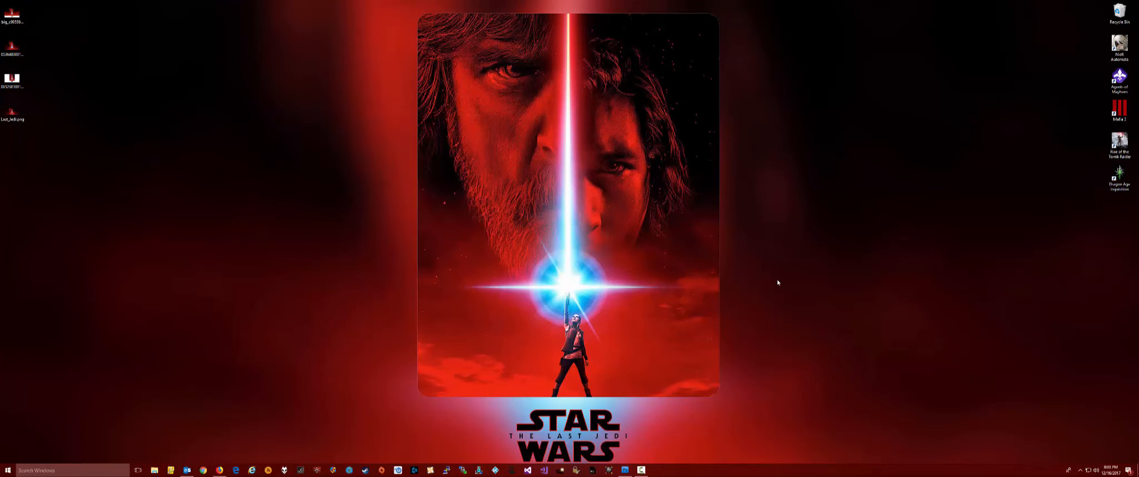
Switch back to Photoshop, shift the artwork slightly up and to the left, and save the wallpaper again
{"action": "left_click", "coordinate": [629, 470]}
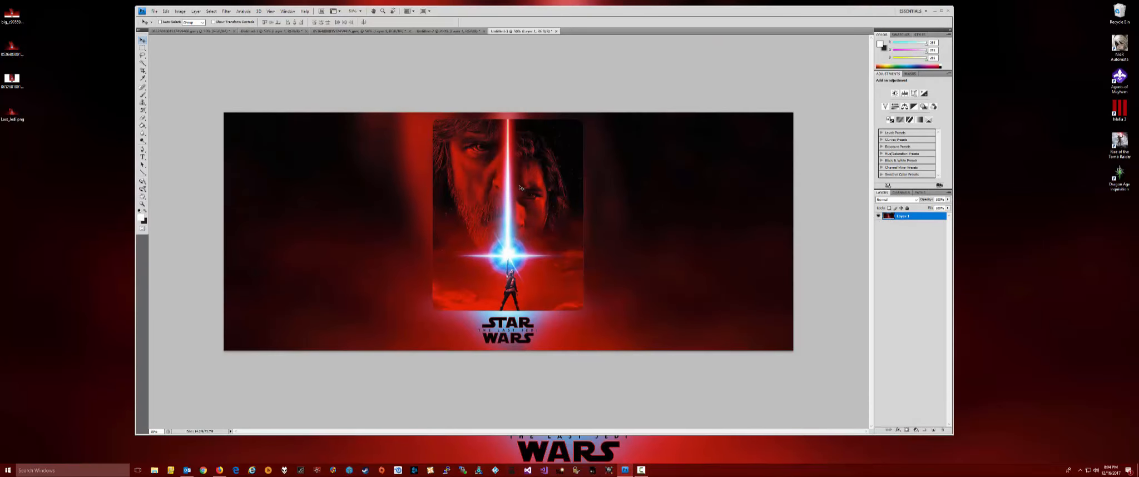
{"action": "mouse_move", "coordinate": [518, 186]}
{"action": "left_mouse_down"}
{"action": "mouse_move", "coordinate": [487, 176]}
{"action": "mouse_move", "coordinate": [498, 178]}
{"action": "left_mouse_up"}
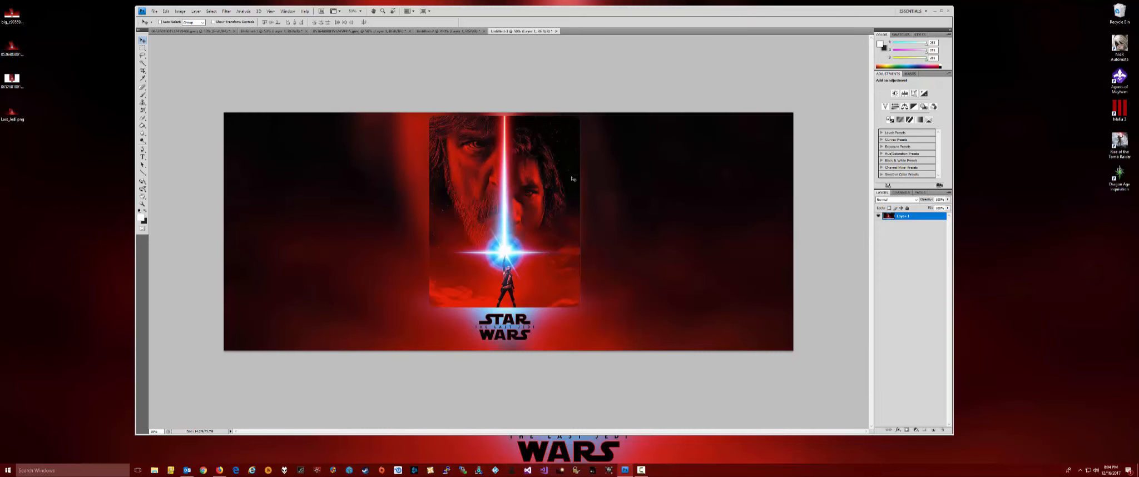
{"action": "left_click", "coordinate": [154, 12]}
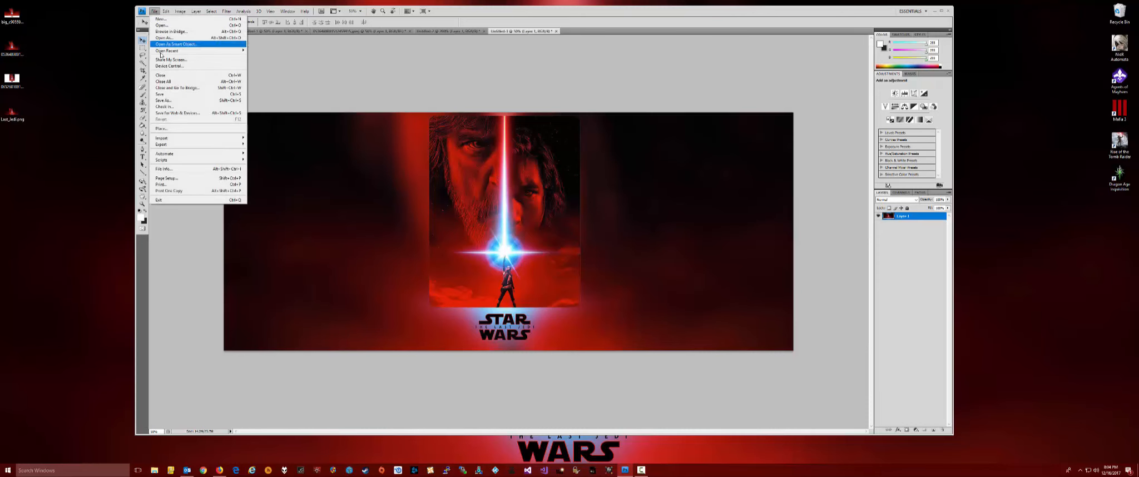
Return to the desktop, reapply the updated Last_Jedi.png as the background in Windows Settings, and close the settings
{"action": "key", "text": "super+d"}
{"action": "right_click", "coordinate": [602, 106]}
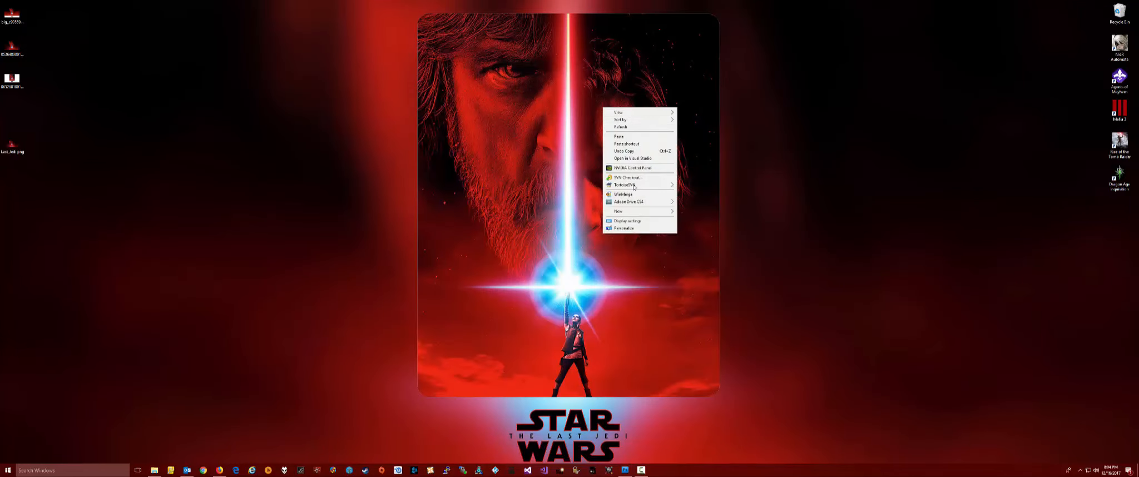
{"action": "left_click", "coordinate": [628, 229]}
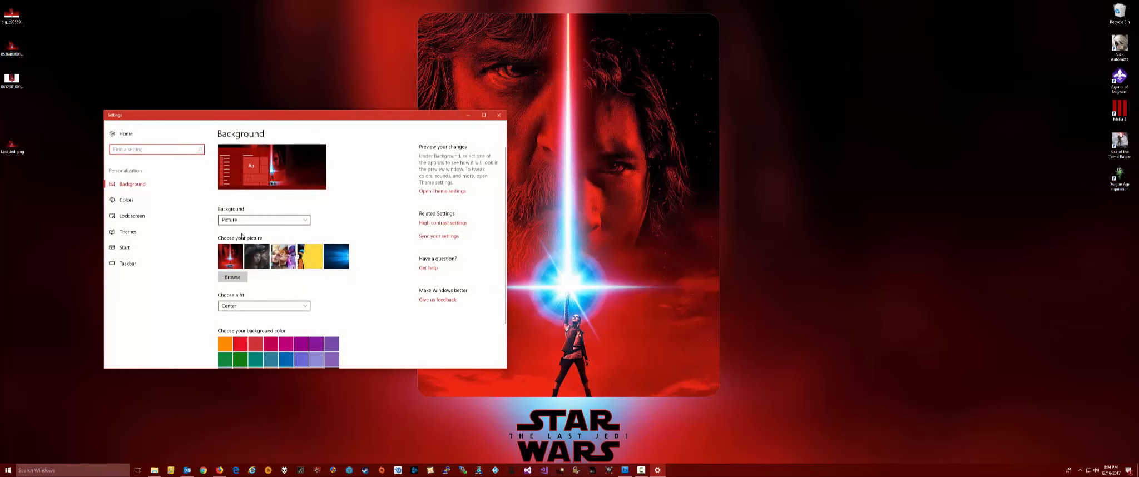
{"action": "left_click", "coordinate": [236, 279]}
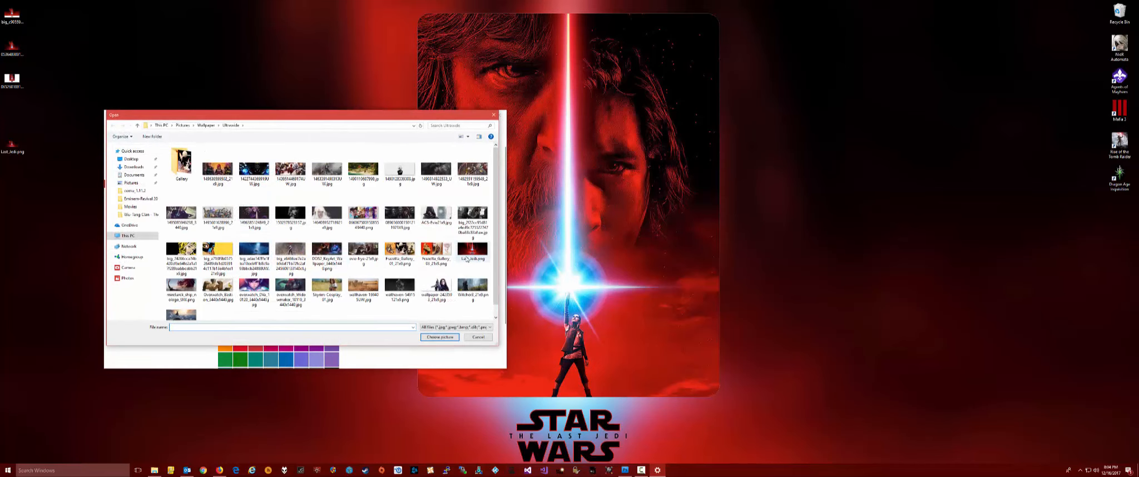
{"action": "left_click_drag", "start_coordinate": [494, 198], "coordinate": [494, 214]}
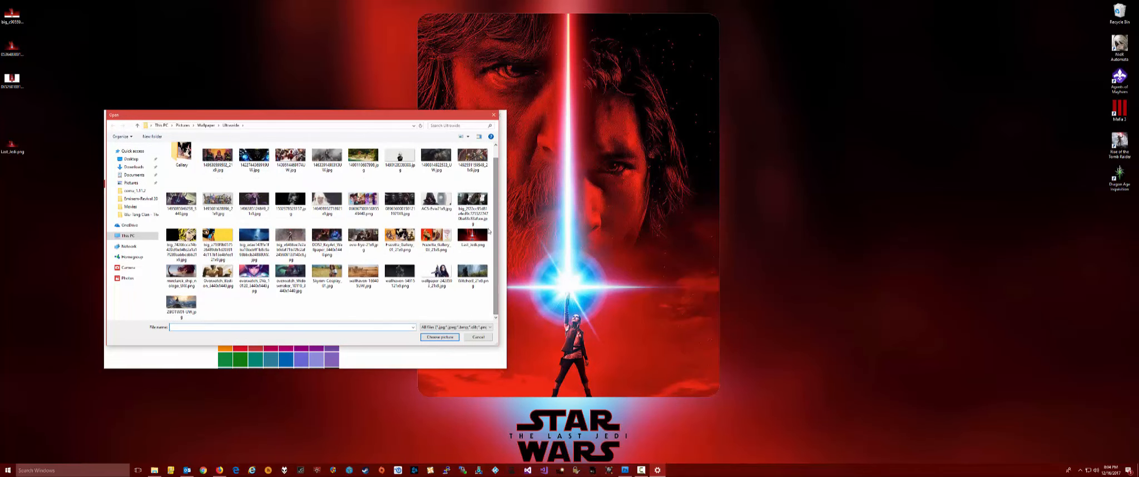
{"action": "double_click", "coordinate": [479, 236]}
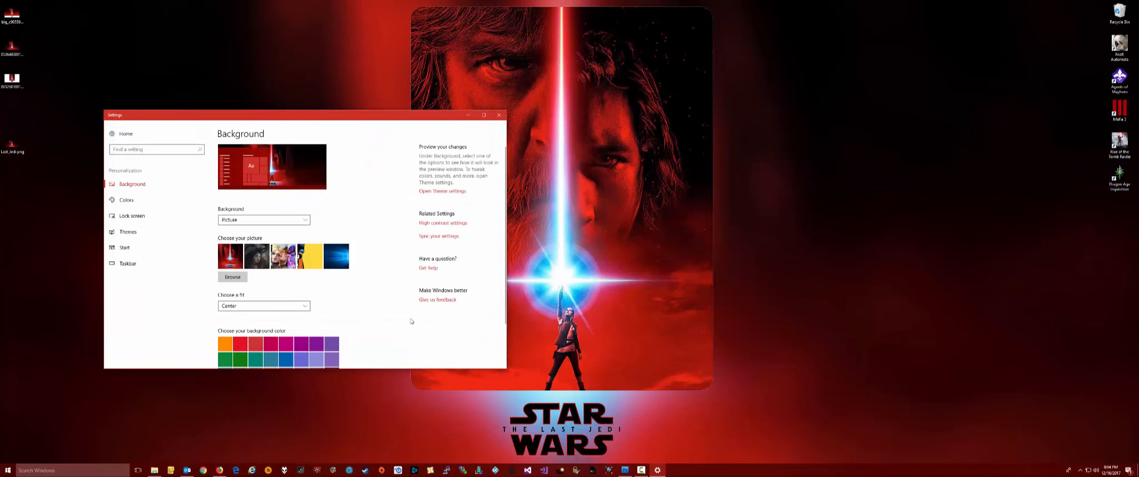
{"action": "left_click", "coordinate": [499, 115]}
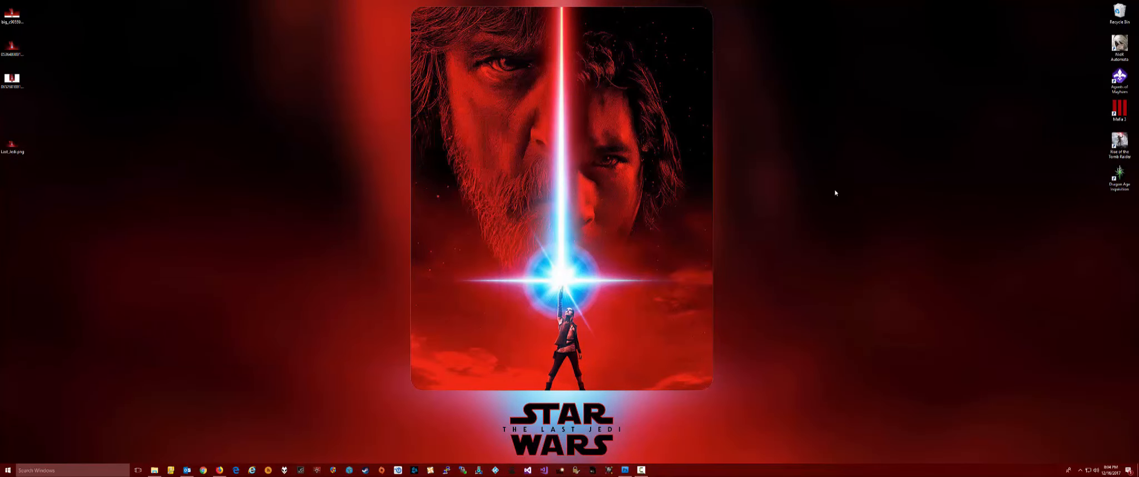